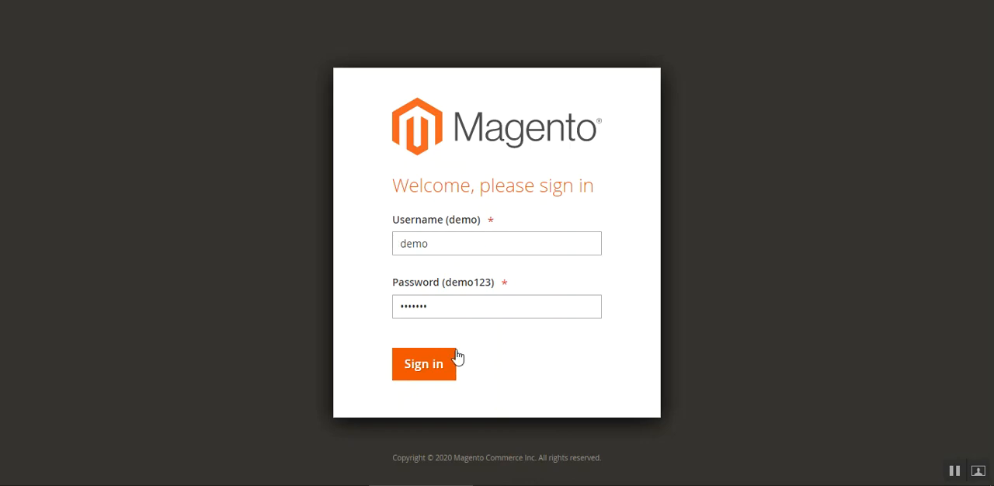
# - Sign in to the admin panel with the prefilled credentials and open the store Configuration page on the Webkul Chatbot settings
pyautogui.click(439, 367)
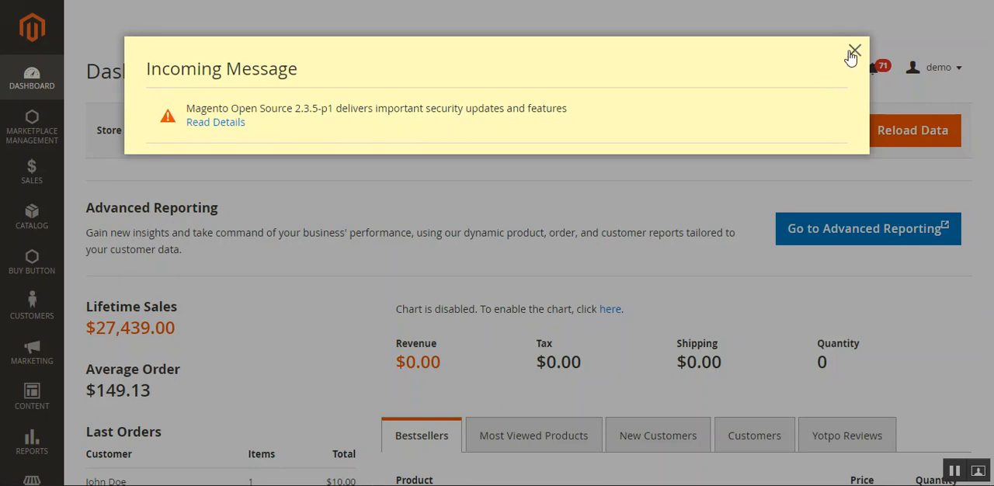
pyautogui.click(853, 49)
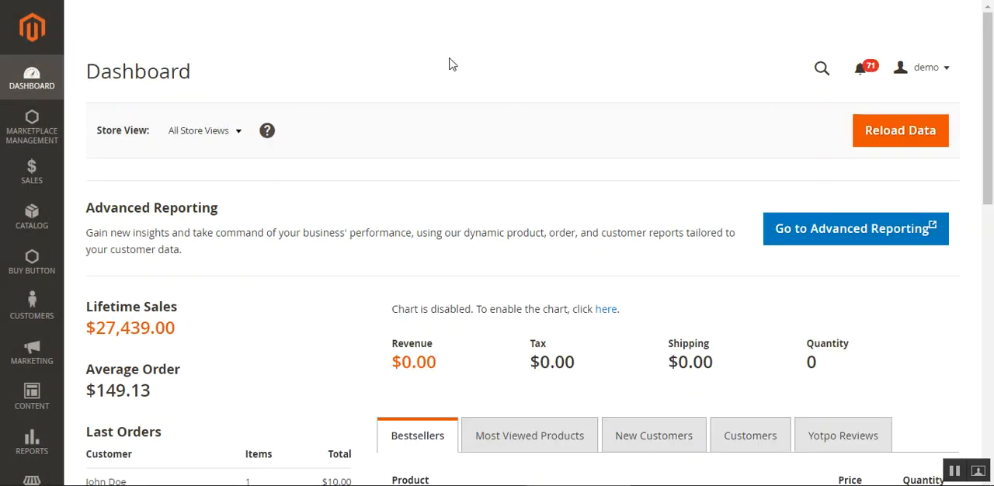
pyautogui.scroll(-3, 859, 170)
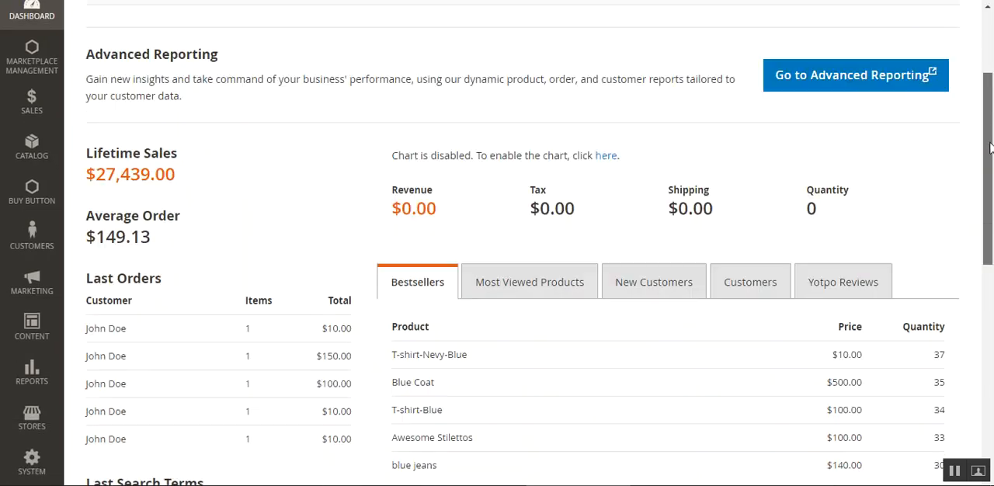
pyautogui.click(30, 419)
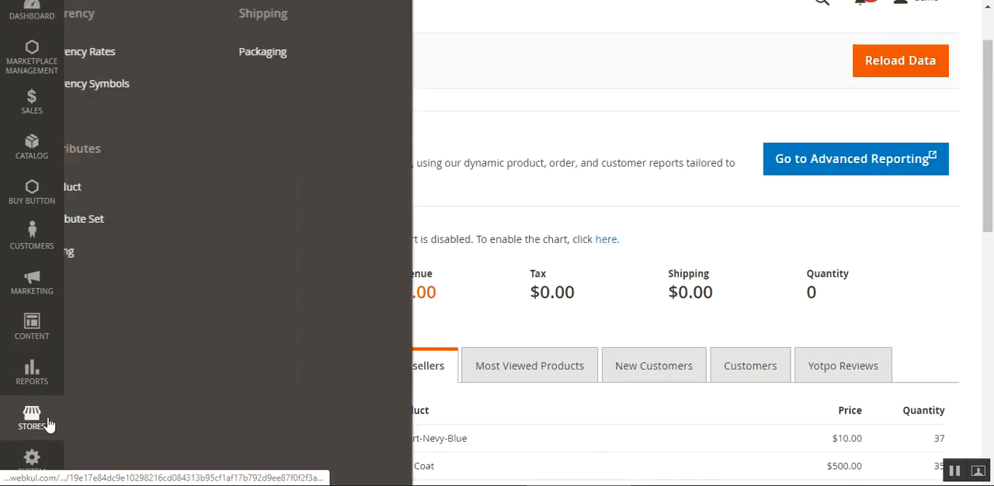
pyautogui.click(134, 157)
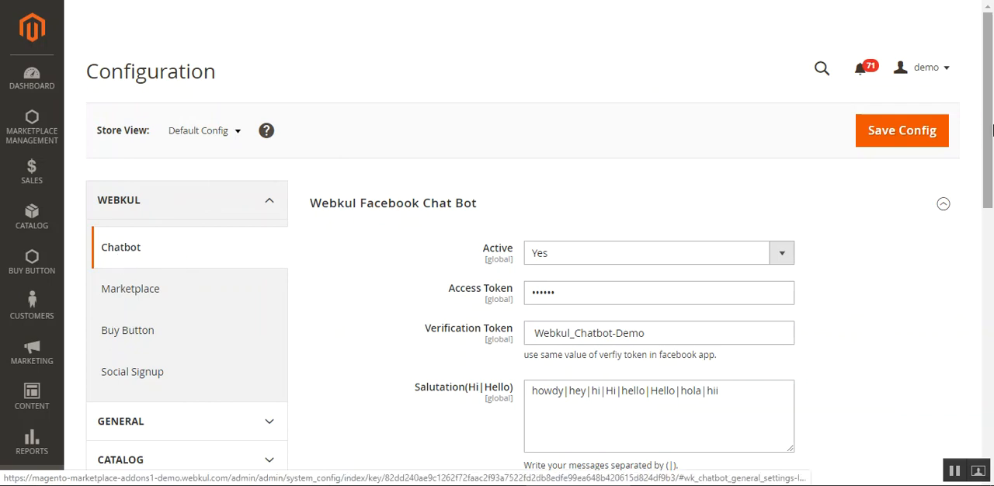
# - Examine the Active options, Access Token and Verification Token settings in the Webkul Facebook Chat Bot section
pyautogui.moveTo(993, 108); pyautogui.dragTo(990, 142)
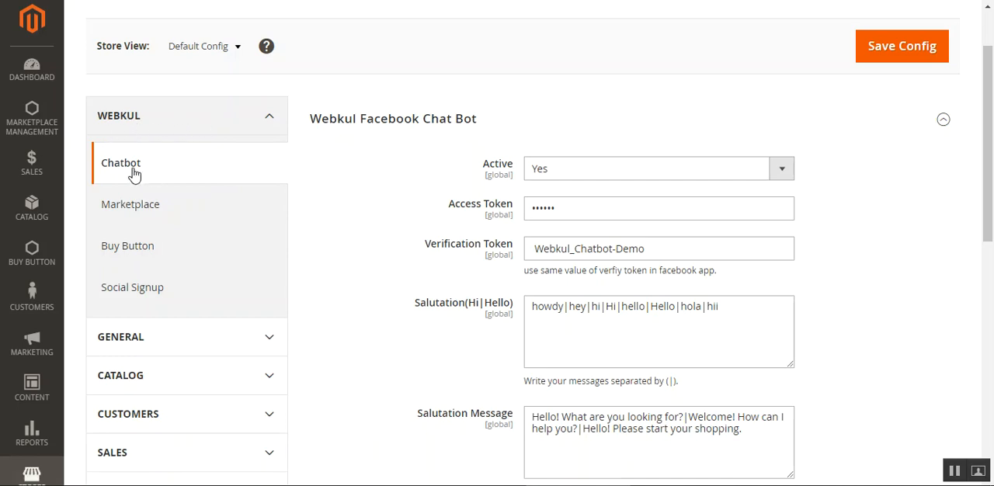
pyautogui.moveTo(990, 136)
pyautogui.mouseDown()
pyautogui.moveTo(992, 373)
pyautogui.moveTo(991, 118)
pyautogui.mouseUp()
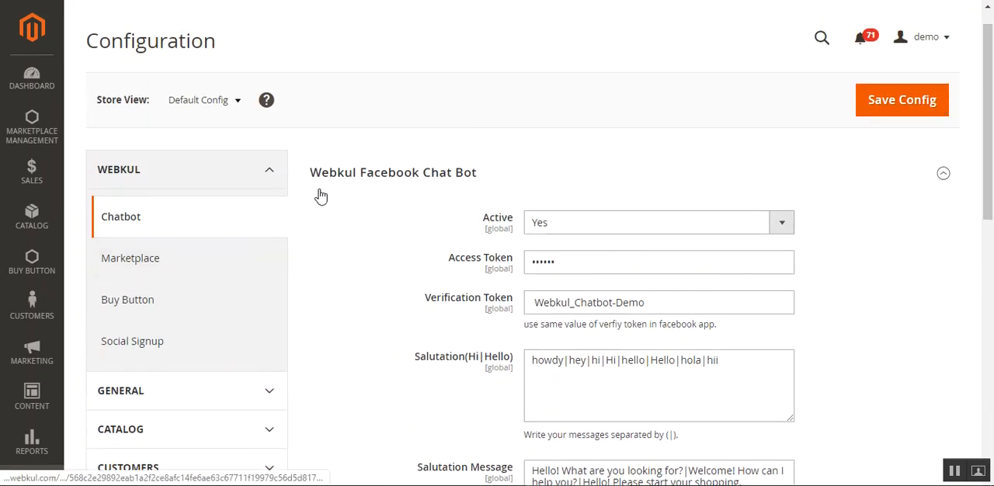
pyautogui.scroll(-2, 543, 186)
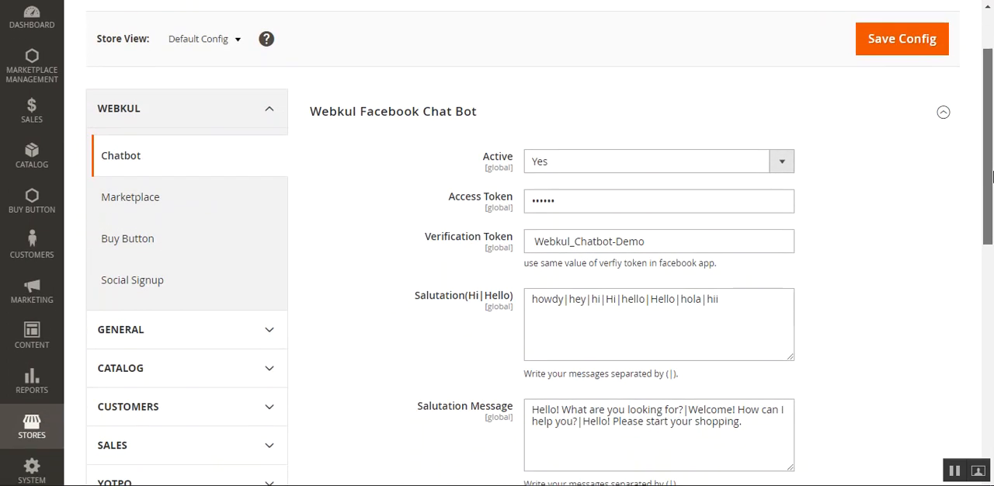
pyautogui.click(553, 162)
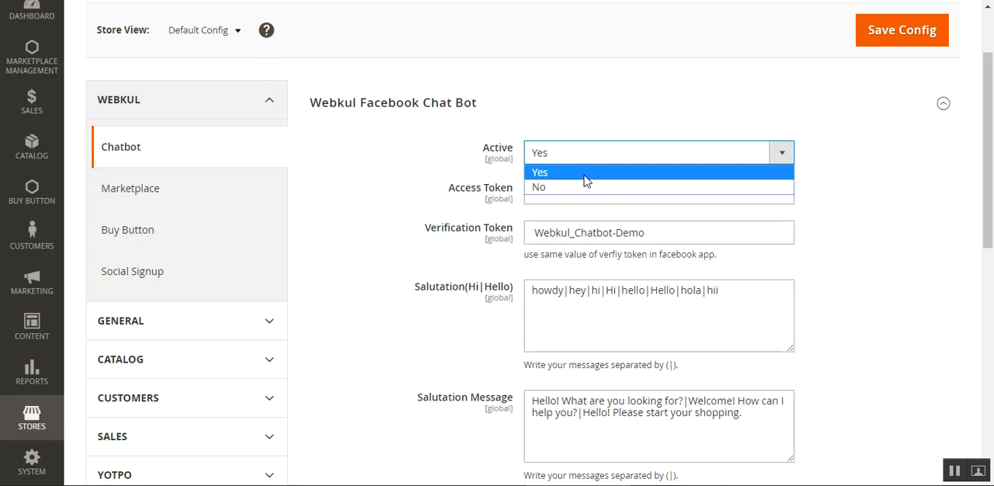
pyautogui.click(854, 174)
pyautogui.scroll(-1, 992, 155)
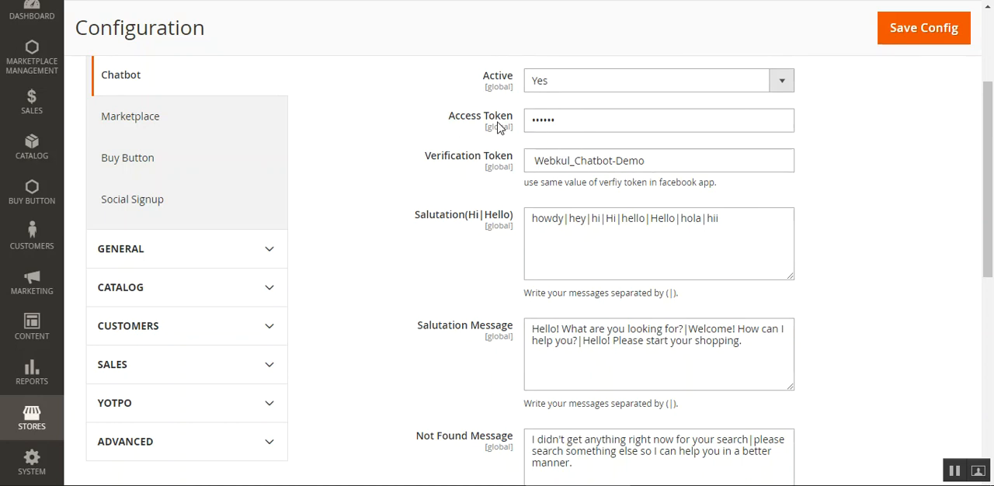
pyautogui.click(569, 122)
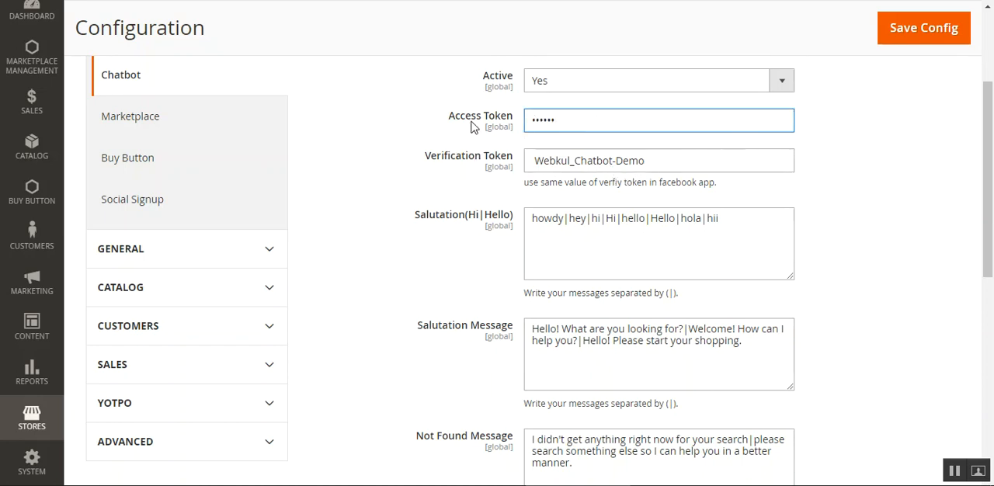
pyautogui.scroll(-1, 945, 136)
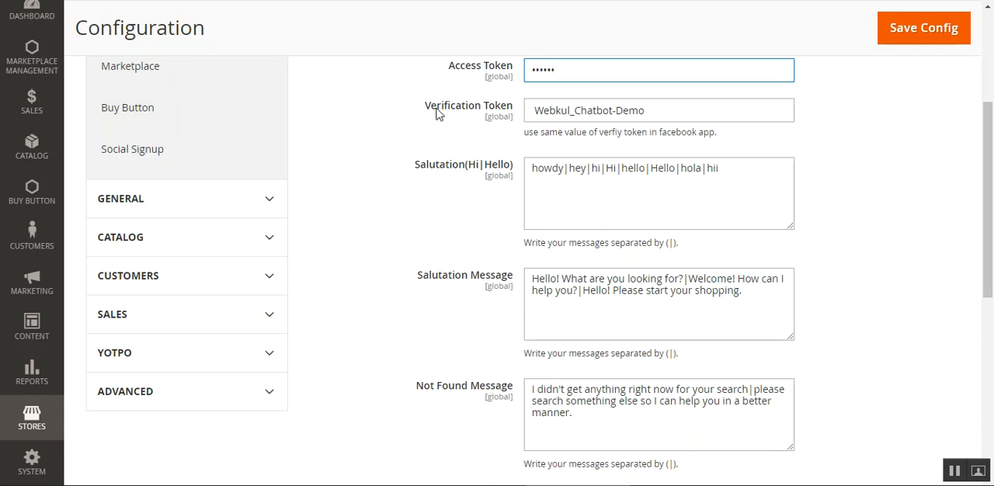
pyautogui.moveTo(649, 113); pyautogui.dragTo(528, 116)
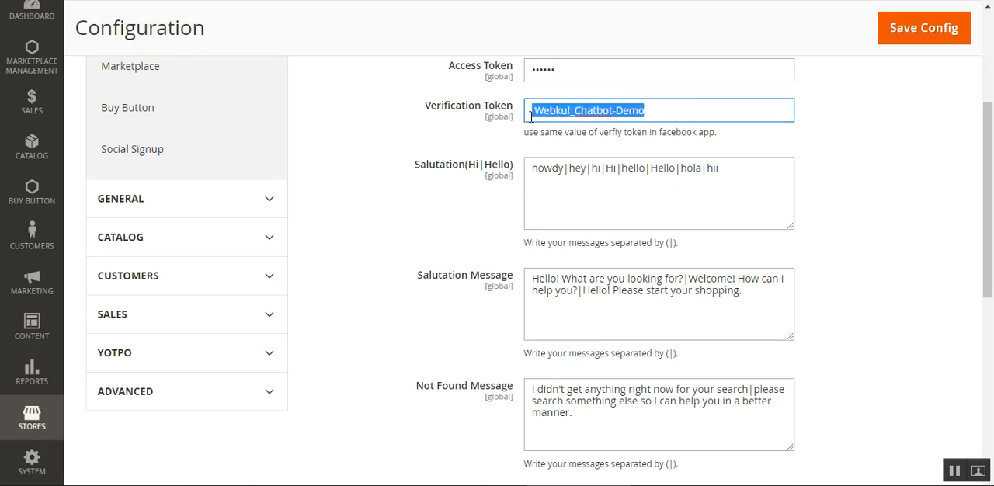
pyautogui.click(676, 109)
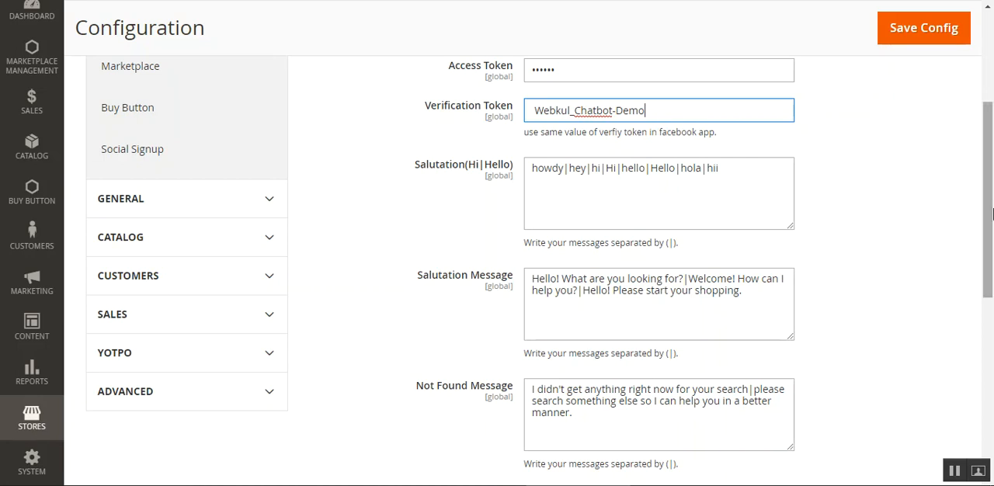
# - Examine the Salutation(Hi|Hello) keywords and the Salutation Message of the chatbot
pyautogui.scroll(-1, 779, 203)
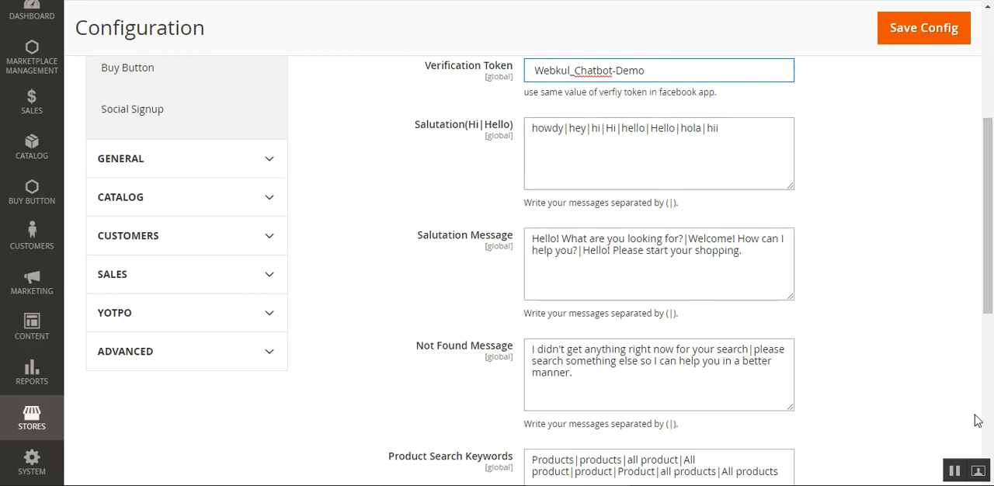
pyautogui.moveTo(588, 128); pyautogui.dragTo(670, 131)
pyautogui.click(606, 135)
pyautogui.moveTo(536, 134); pyautogui.dragTo(716, 128)
pyautogui.click(716, 129)
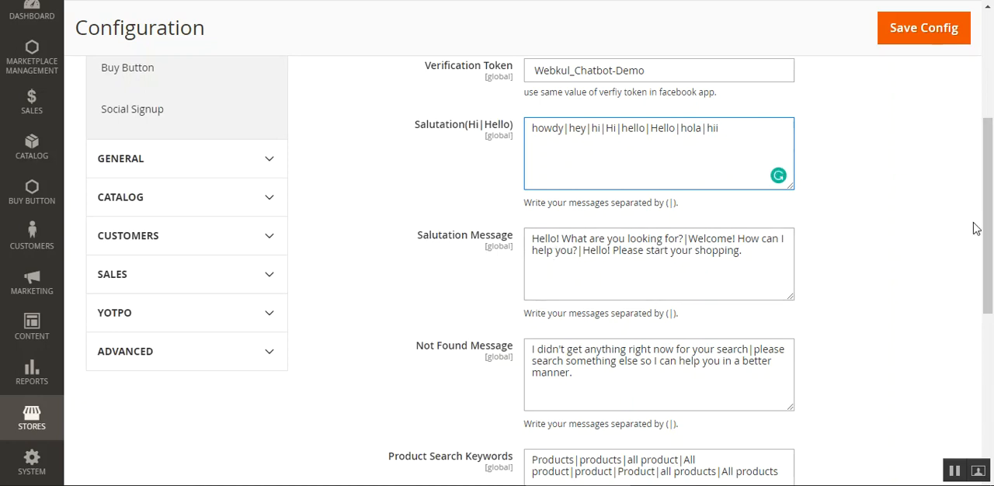
pyautogui.moveTo(990, 185); pyautogui.dragTo(992, 214)
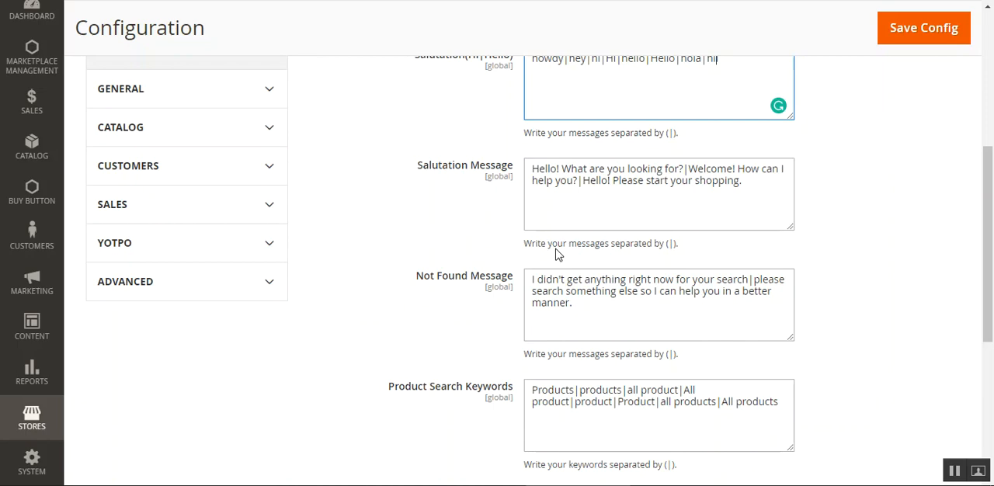
pyautogui.scroll(2, 606, 247)
pyautogui.press('BackSpace')
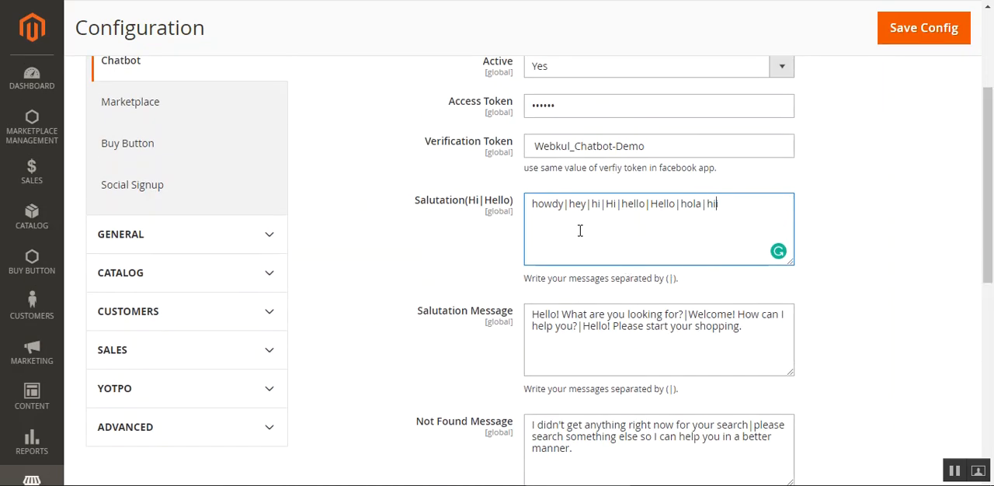
# - Examine the chatbot's Not Found Message, Product Search Keywords and Product Search Message settings
pyautogui.scroll(-3, 991, 234)
pyautogui.scroll(-1, 992, 252)
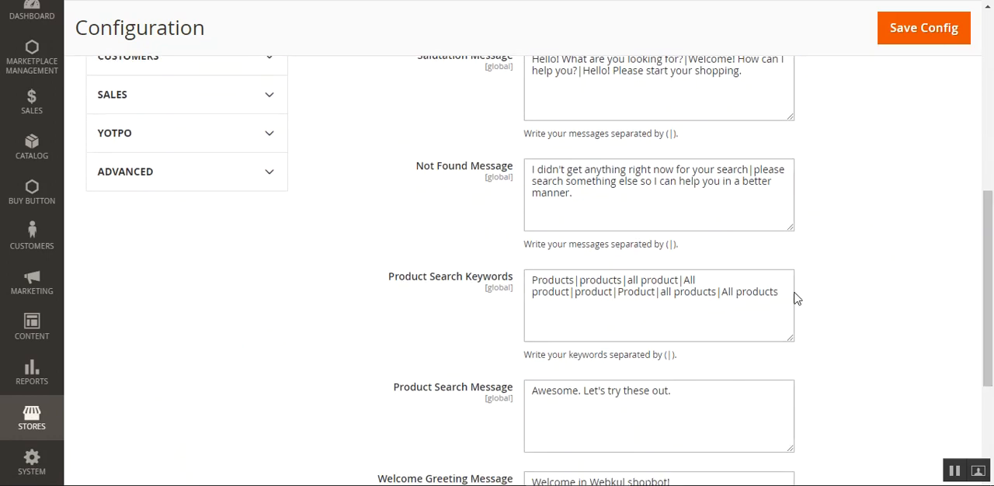
pyautogui.moveTo(433, 167); pyautogui.dragTo(495, 168)
pyautogui.click(498, 170)
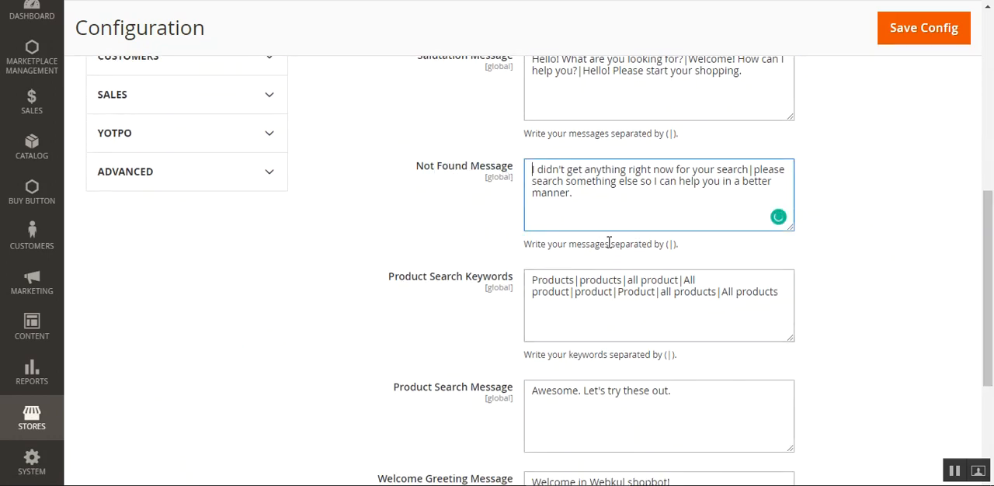
pyautogui.scroll(-2, 543, 256)
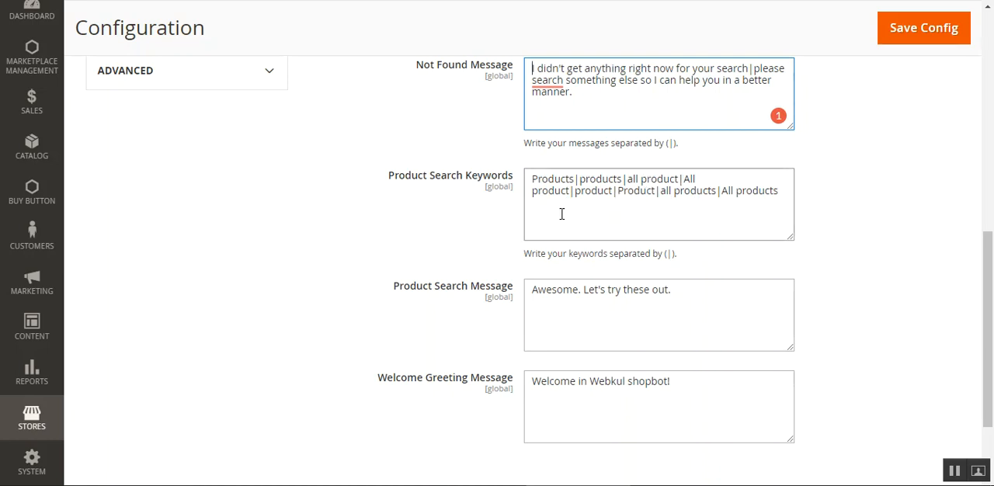
pyautogui.moveTo(990, 300); pyautogui.dragTo(990, 337)
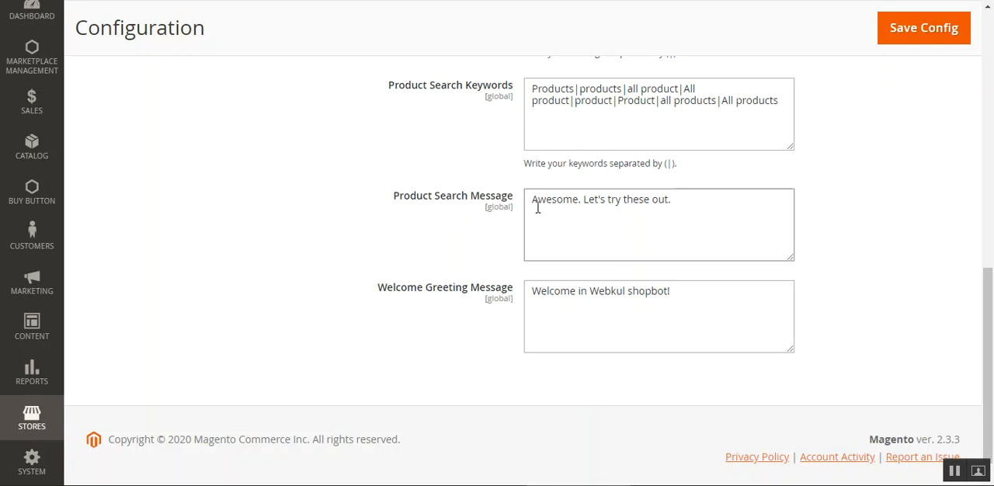
pyautogui.moveTo(533, 200); pyautogui.dragTo(730, 228)
pyautogui.click(606, 251)
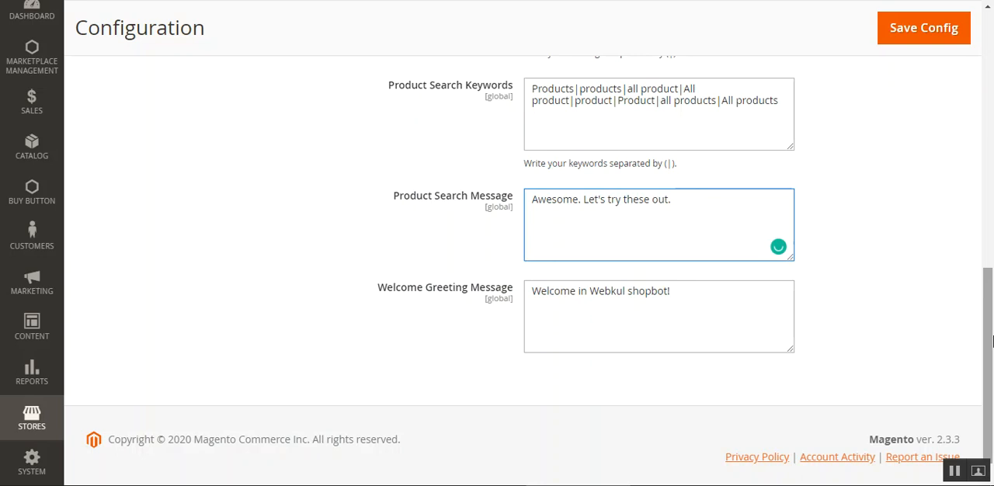
# - Examine the chatbot's Welcome Greeting Message setting
pyautogui.scroll(-1, 992, 342)
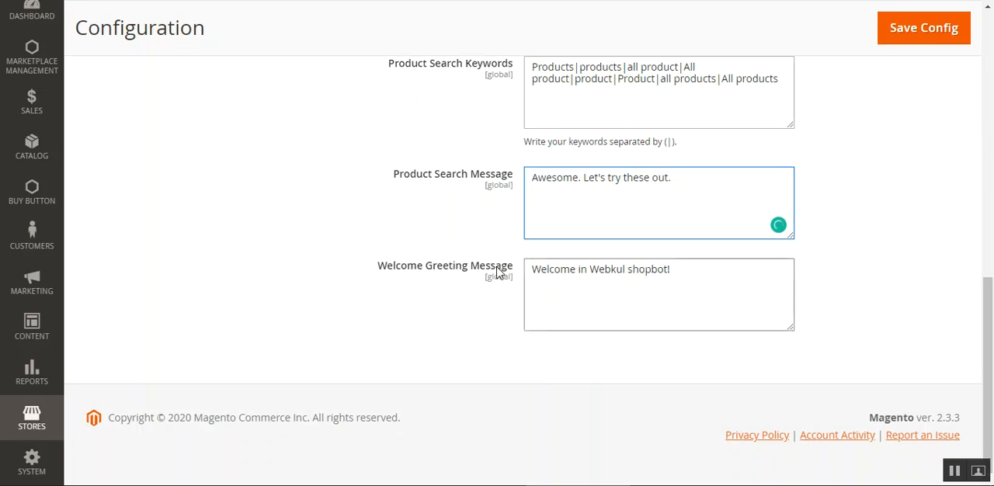
pyautogui.click(677, 271)
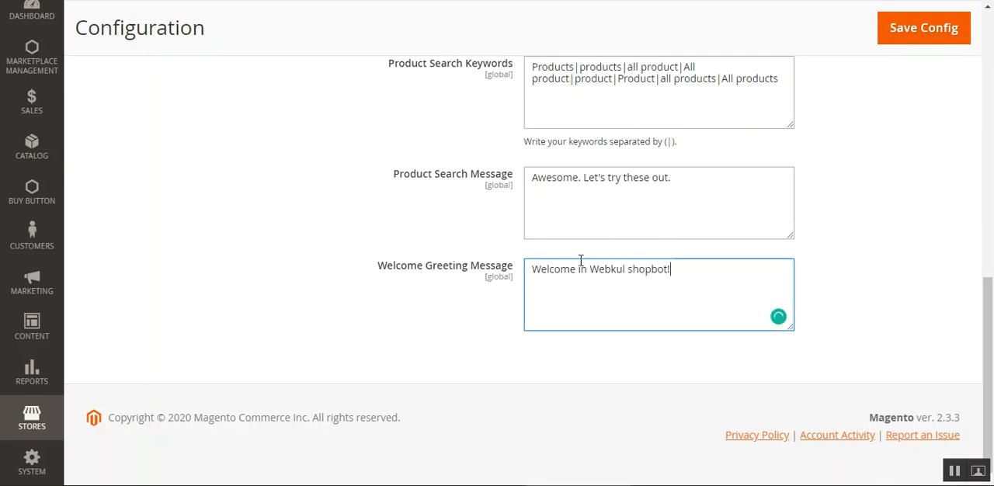
pyautogui.moveTo(386, 265); pyautogui.dragTo(506, 272)
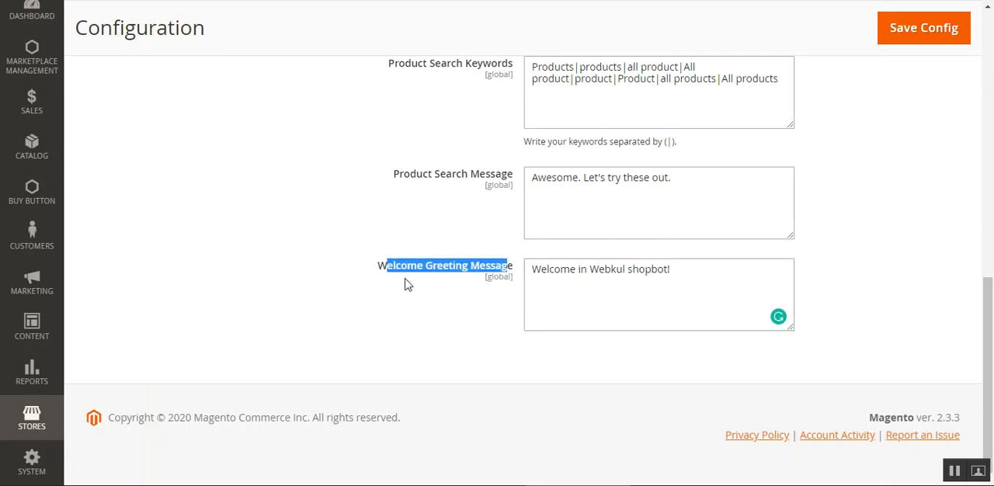
pyautogui.click(604, 295)
pyautogui.moveTo(530, 272); pyautogui.dragTo(729, 274)
pyautogui.click(625, 274)
pyautogui.moveTo(991, 365); pyautogui.dragTo(992, 143)
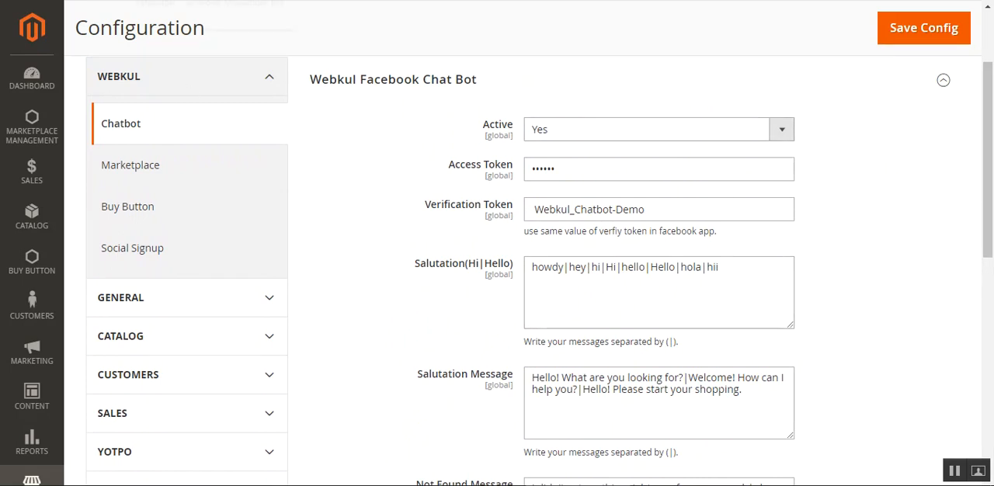
pyautogui.moveTo(988, 146); pyautogui.dragTo(991, 113)
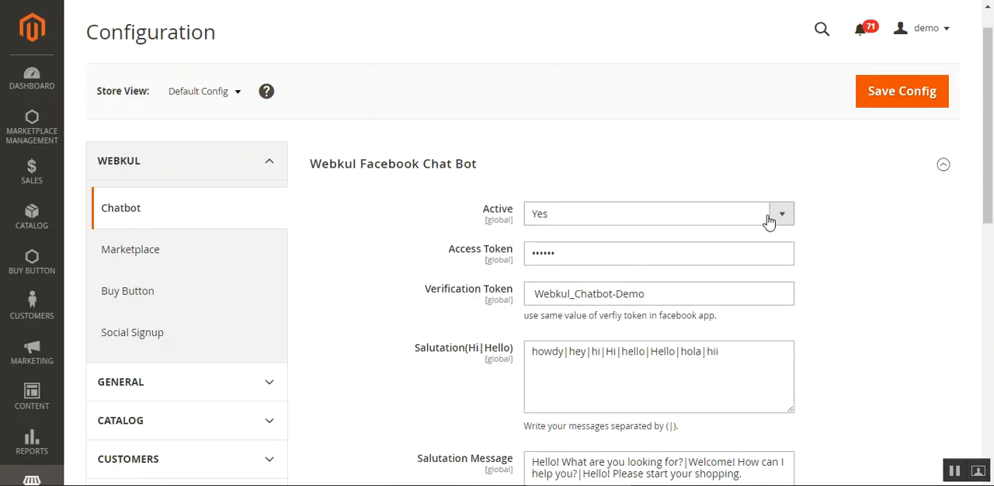
pyautogui.scroll(-3, 988, 139)
pyautogui.scroll(3, 988, 138)
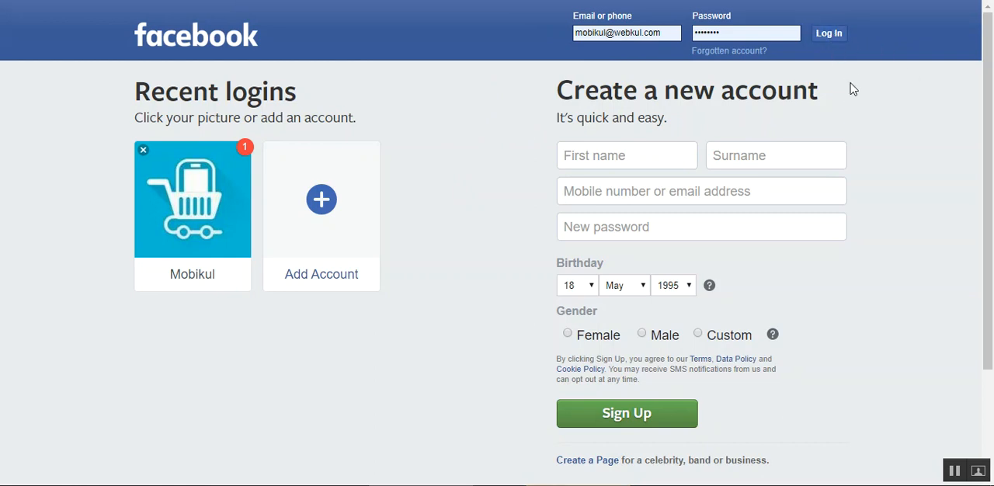
# - Log in to Facebook with the prefilled account and open the Magento 2 Test Chatbot page
pyautogui.click(830, 35)
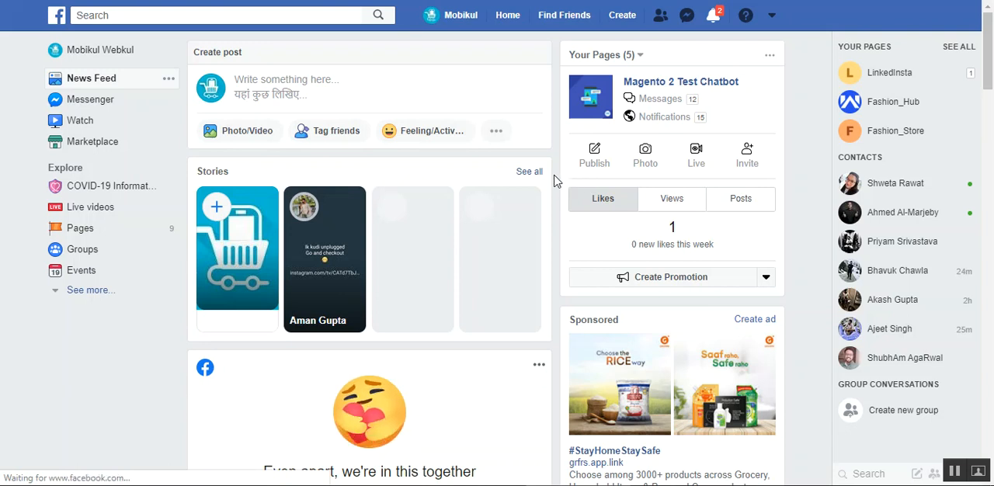
pyautogui.click(686, 17)
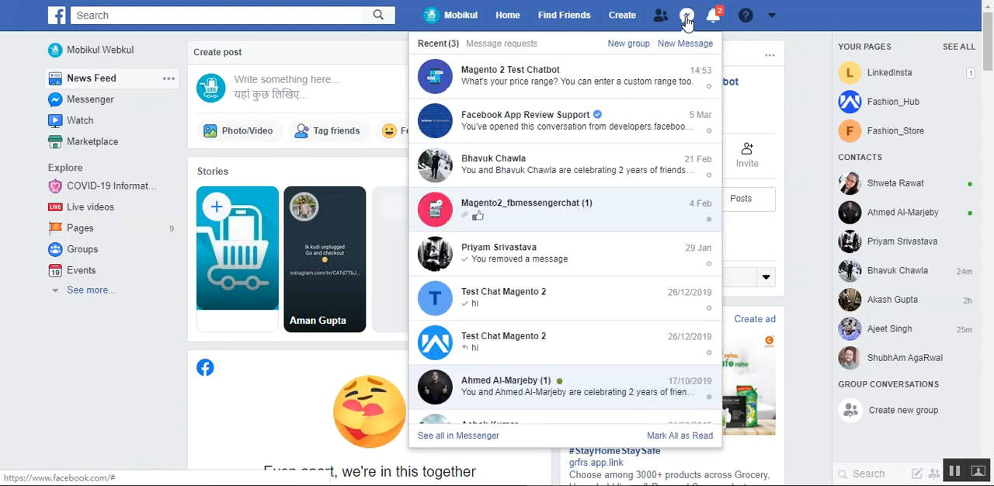
pyautogui.click(687, 17)
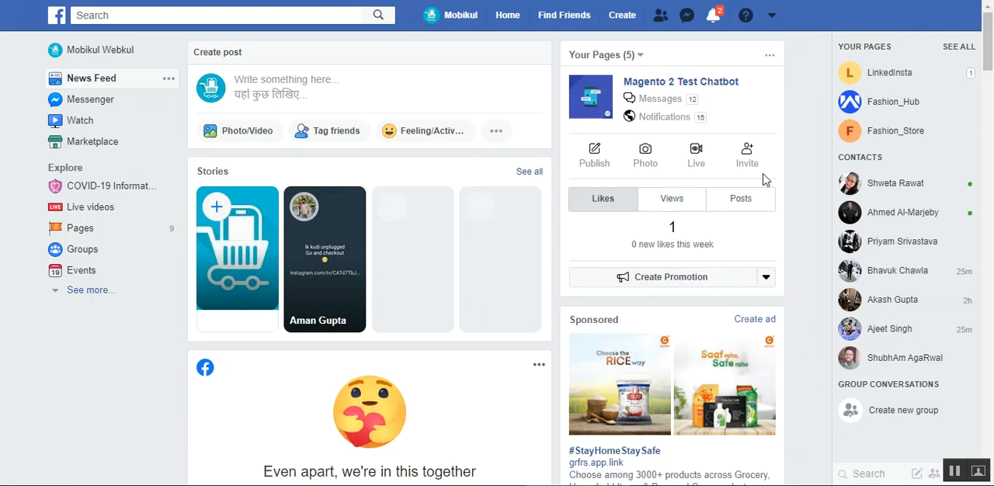
pyautogui.click(687, 87)
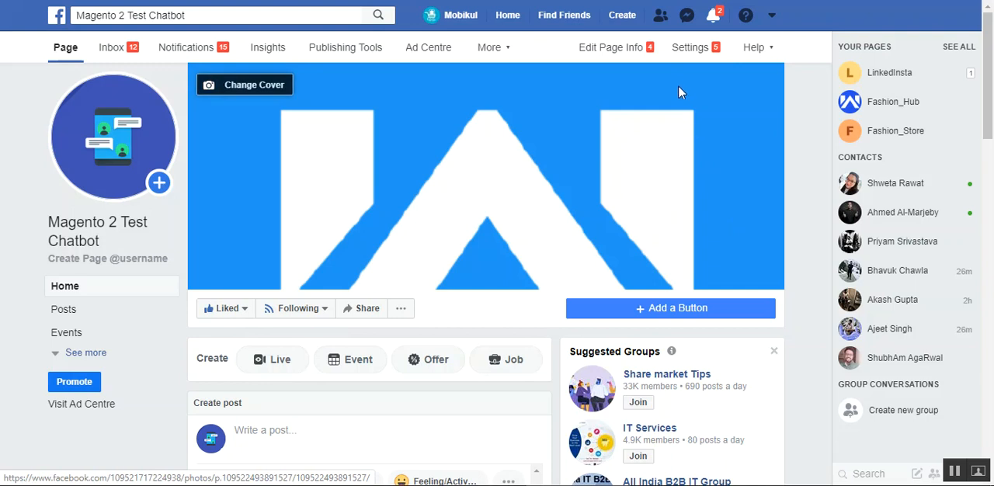
# - Open the Messenger conversation with Magento 2 Test Chatbot
pyautogui.click(686, 16)
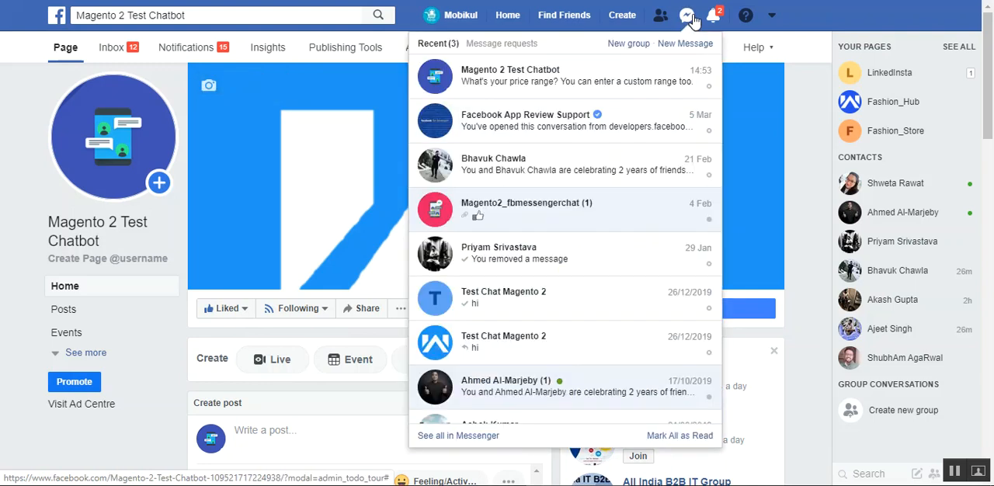
pyautogui.click(525, 75)
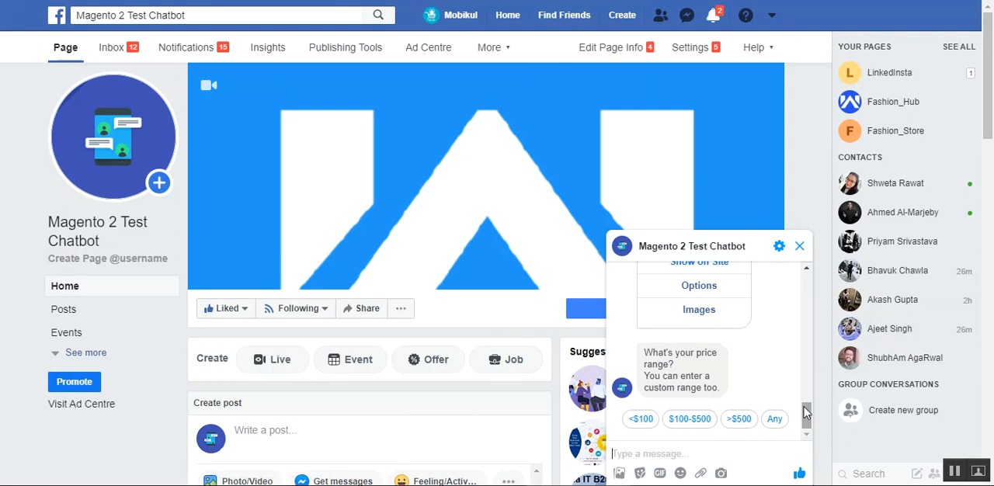
# - Send the message "products" to the chatbot and read through its reply with the suggested products
pyautogui.moveTo(807, 420)
pyautogui.mouseDown()
pyautogui.moveTo(812, 394)
pyautogui.moveTo(812, 419)
pyautogui.mouseUp()
pyautogui.write('products')
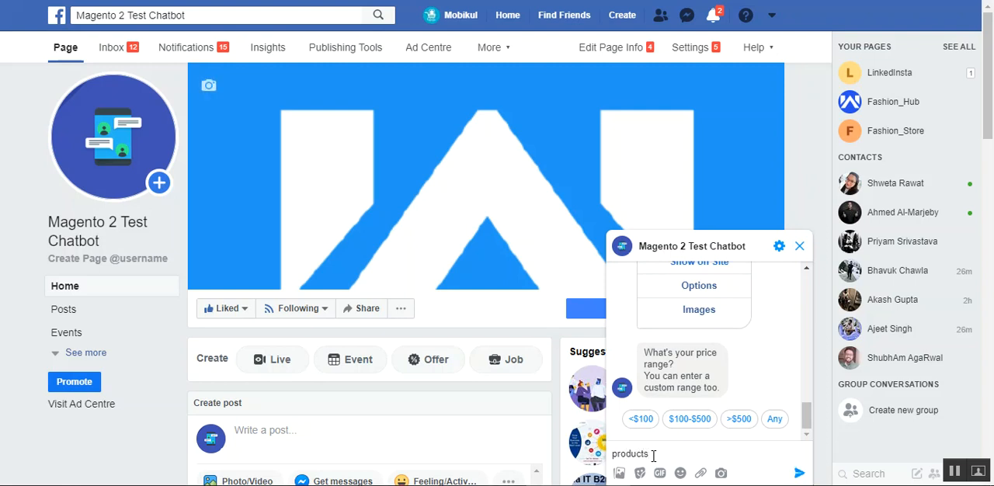
pyautogui.press('Return')
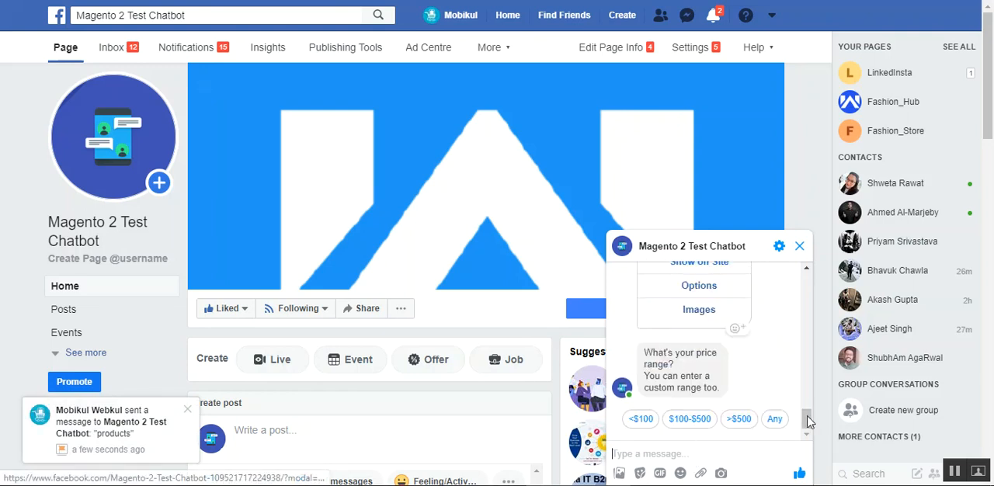
pyautogui.moveTo(808, 417); pyautogui.dragTo(814, 389)
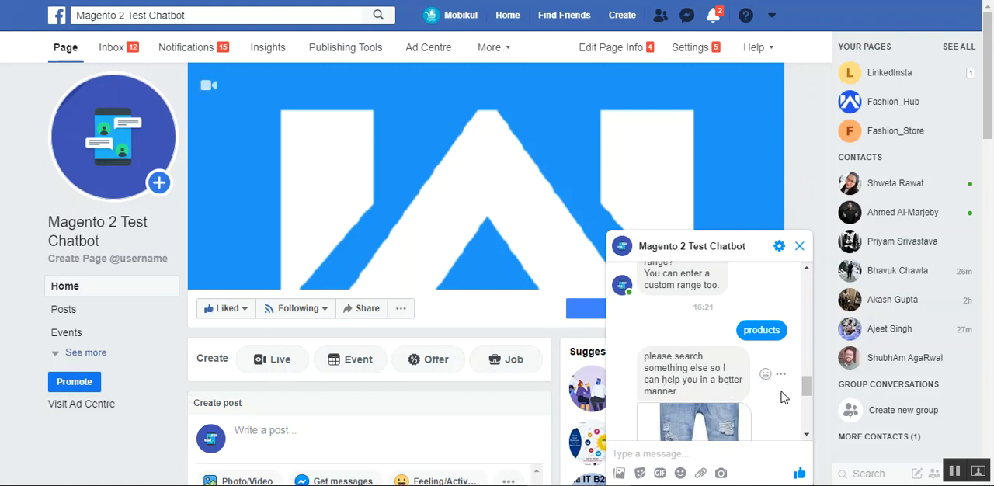
pyautogui.moveTo(808, 381); pyautogui.dragTo(809, 416)
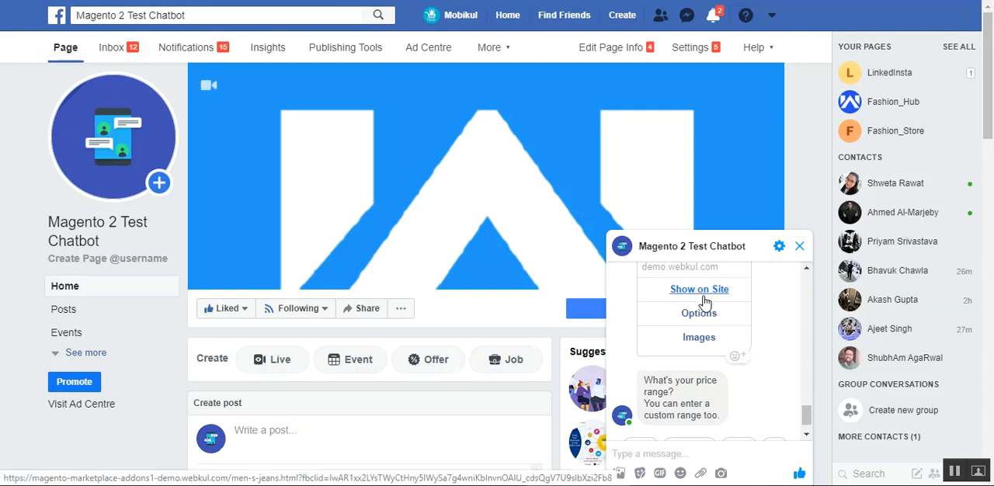
# - Show the Men's jeans product from the chatbot reply on the store site and look over its page
pyautogui.click(699, 296)
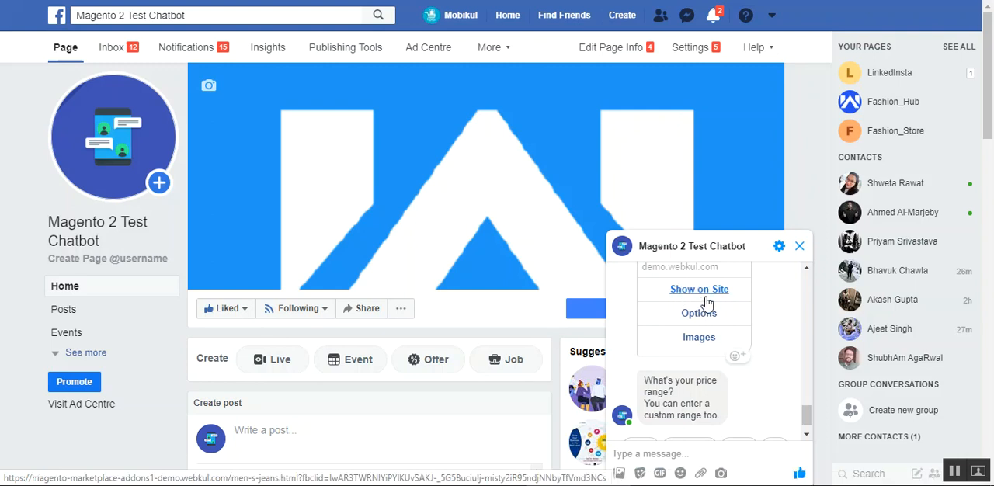
pyautogui.click(566, 1)
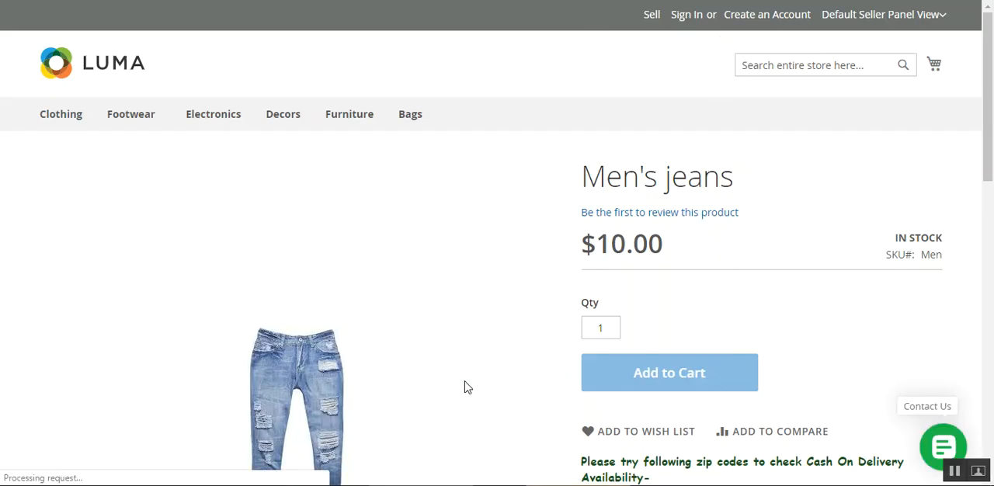
pyautogui.scroll(-3, 993, 160)
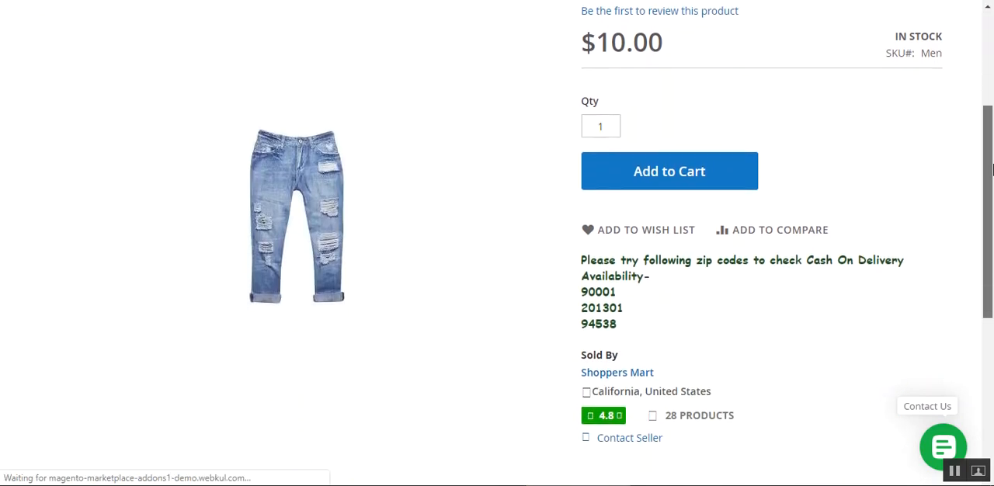
pyautogui.moveTo(992, 160); pyautogui.dragTo(988, 132)
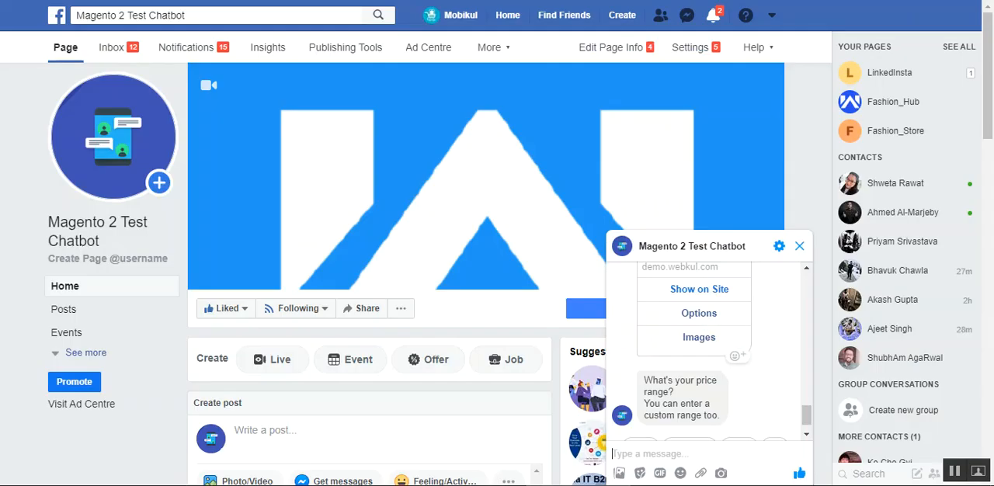
# - Request the options and the images of the Men's jeans from the chatbot
pyautogui.moveTo(808, 417)
pyautogui.mouseDown()
pyautogui.moveTo(812, 407)
pyautogui.moveTo(808, 419)
pyautogui.mouseUp()
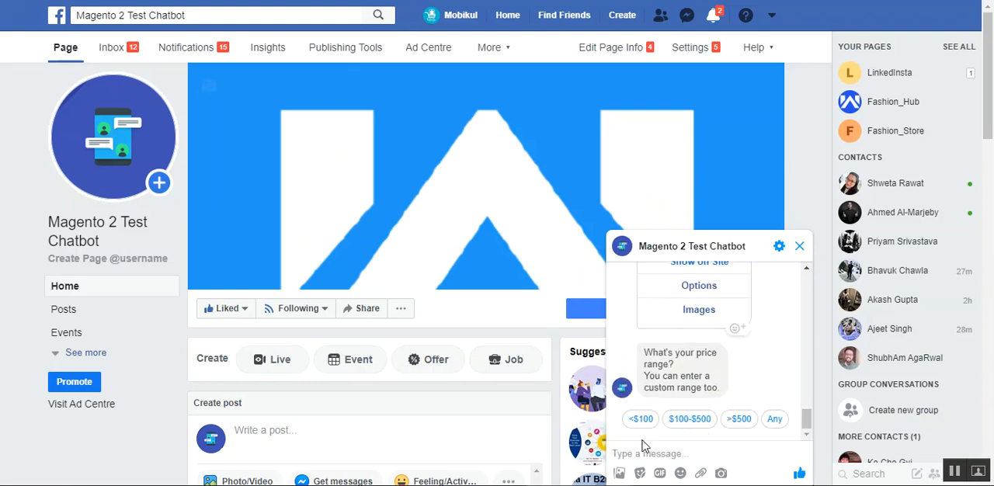
pyautogui.click(706, 294)
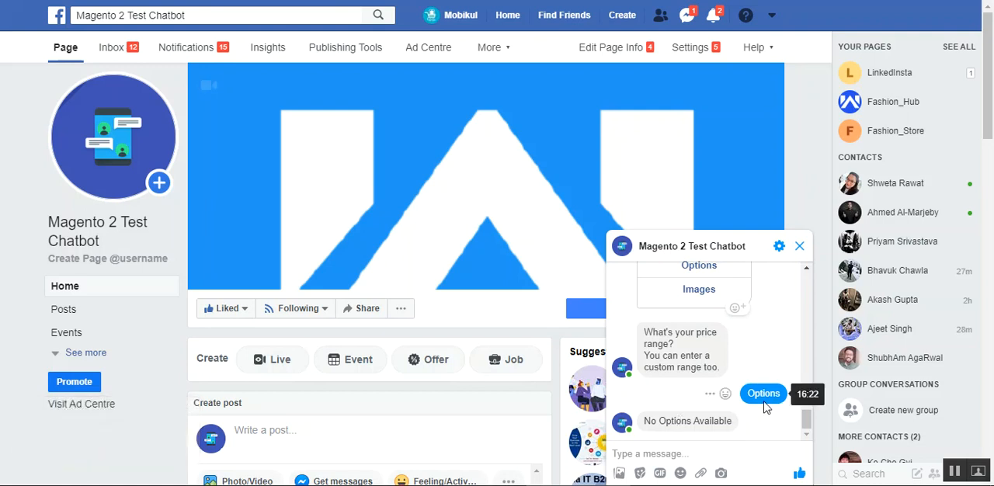
pyautogui.scroll(3, 812, 419)
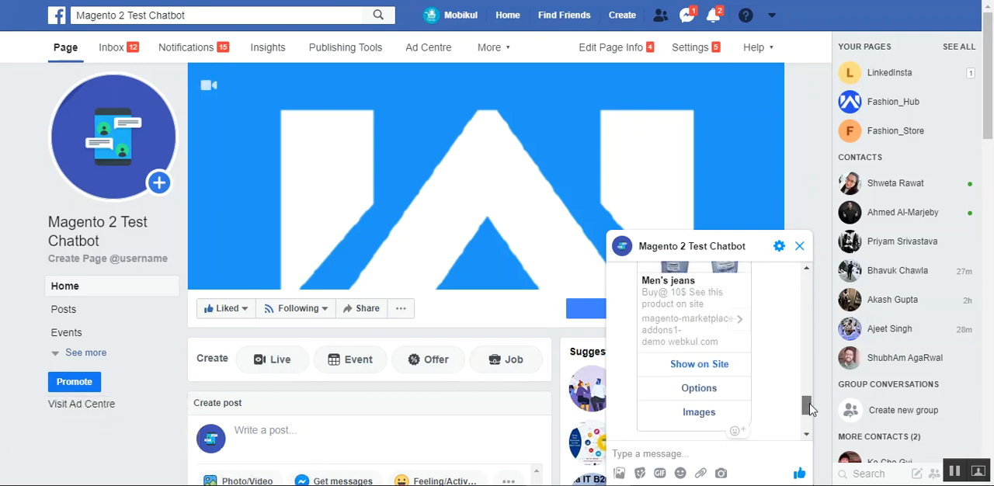
pyautogui.scroll(-3, 812, 420)
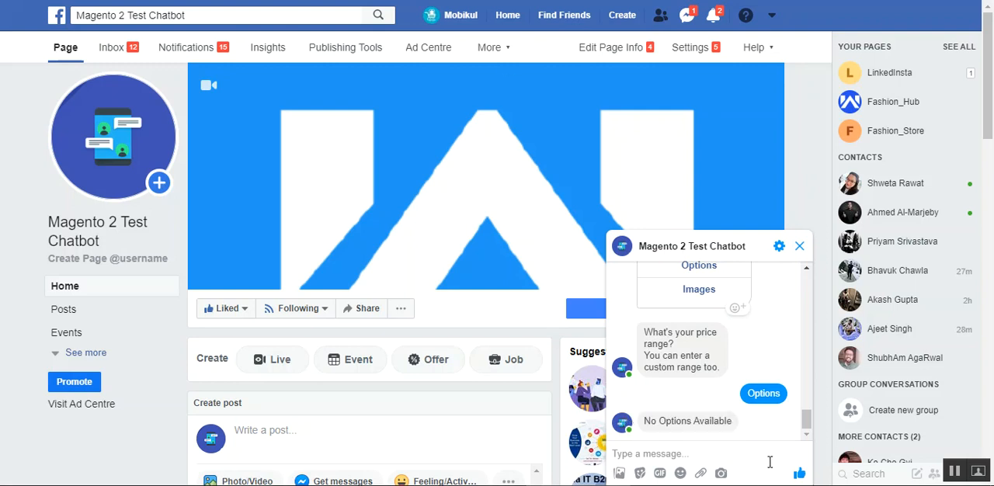
pyautogui.click(700, 296)
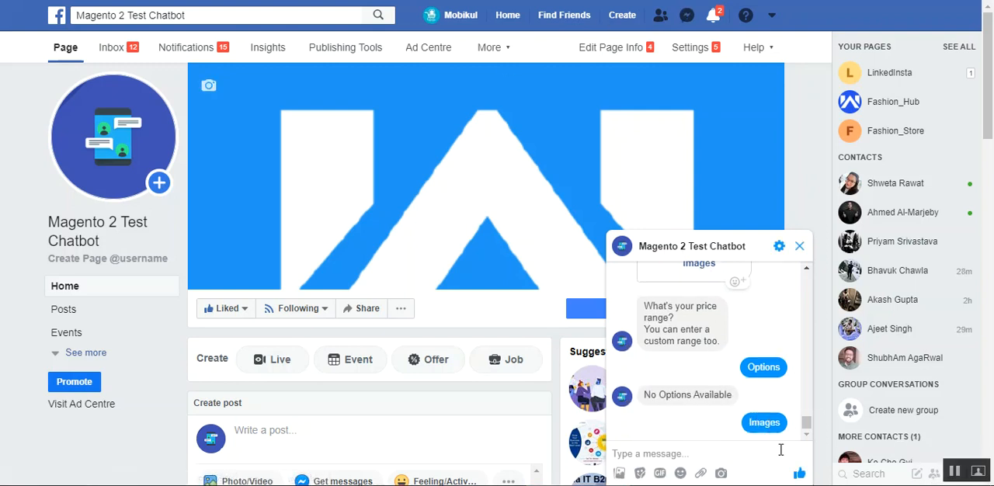
pyautogui.moveTo(806, 426)
pyautogui.mouseDown()
pyautogui.moveTo(806, 414)
pyautogui.moveTo(807, 434)
pyautogui.mouseUp()
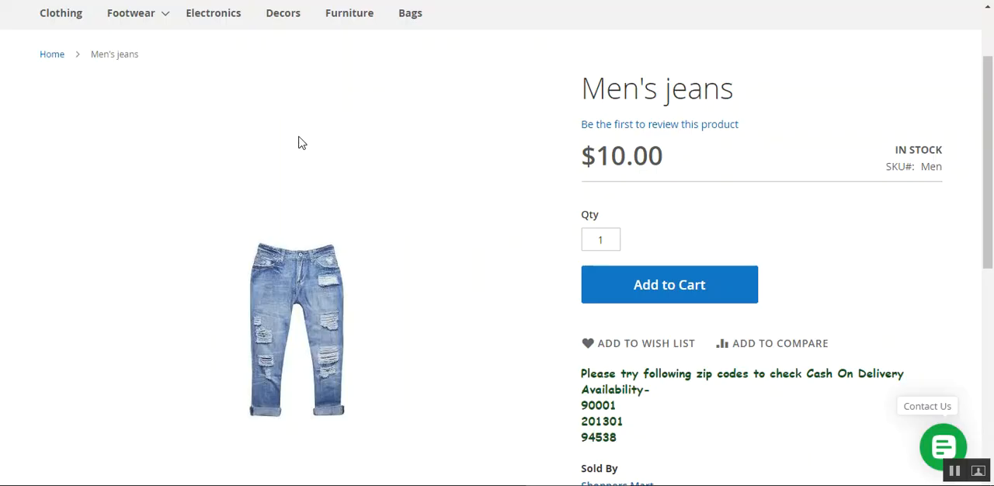
# - Check the Men's jeans image at full size on the store's product page, and return to the product details
pyautogui.click(299, 143)
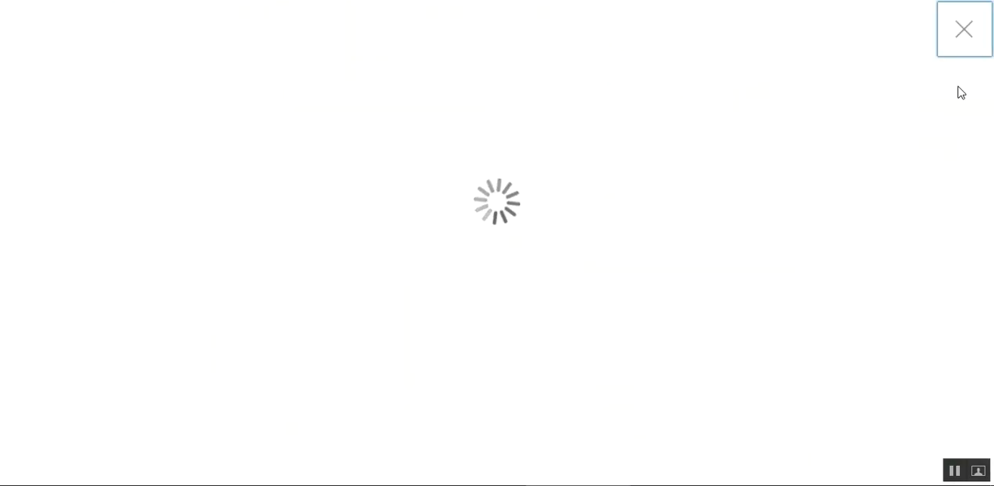
pyautogui.click(963, 35)
pyautogui.scroll(2, 992, 111)
pyautogui.scroll(-2, 993, 111)
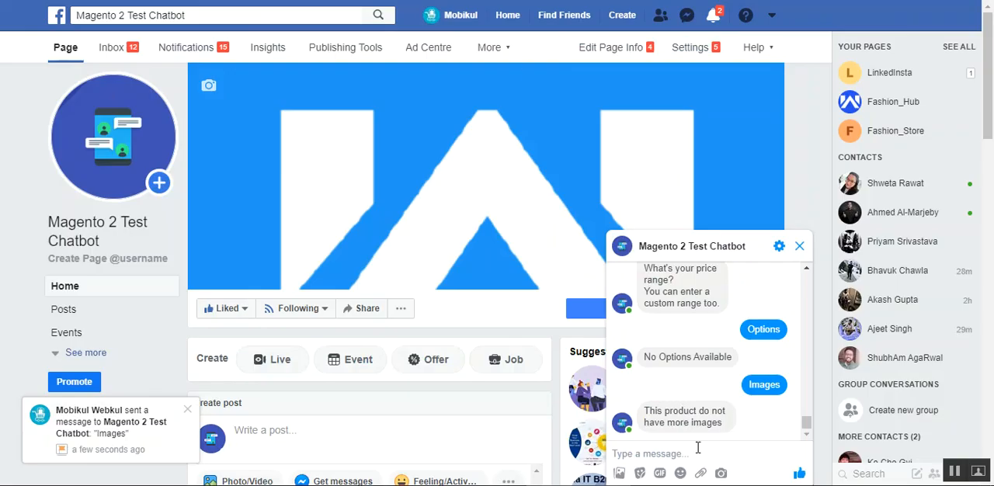
# - Send the message "bag" to the chatbot and read through its product suggestions
pyautogui.click(697, 451)
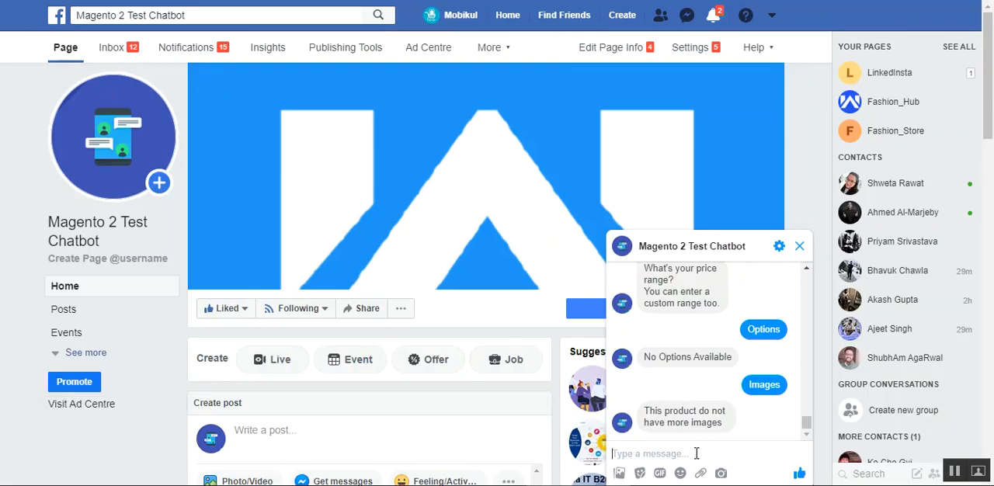
pyautogui.write('ba')
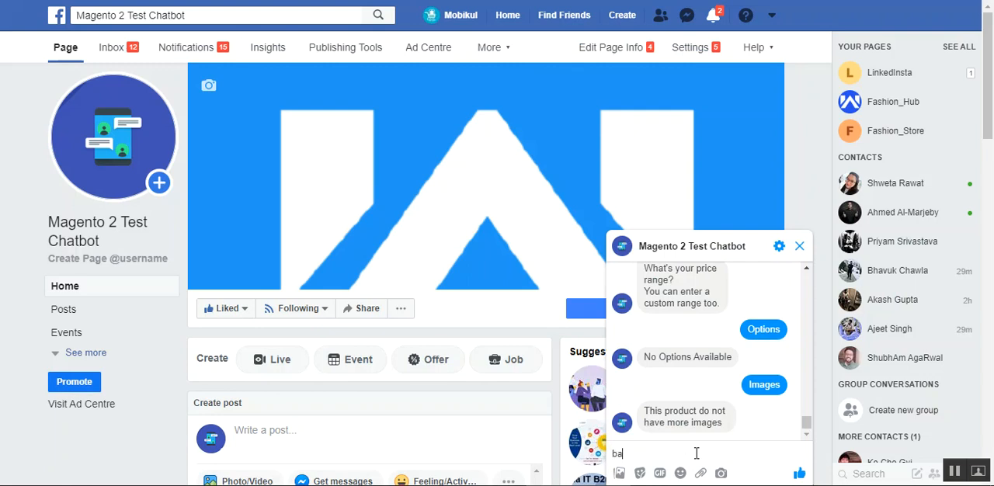
pyautogui.write('g')
pyautogui.press('Return')
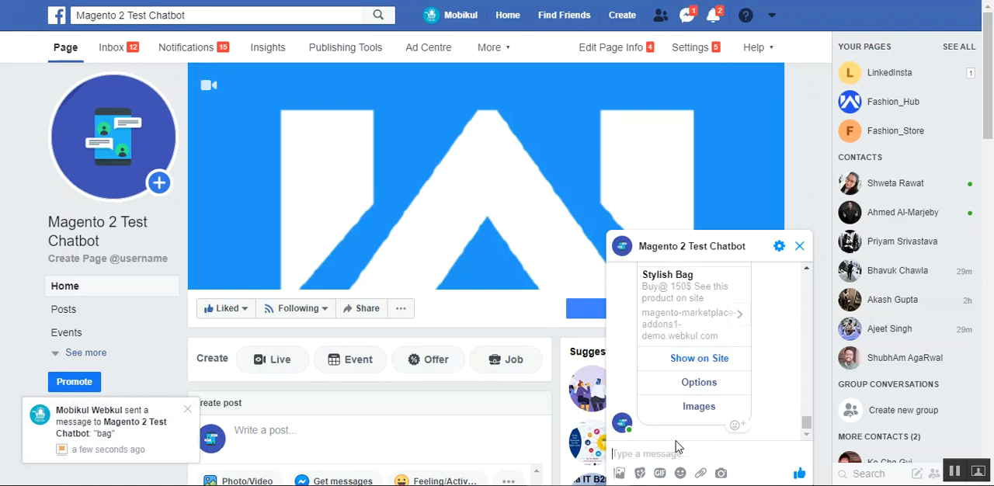
pyautogui.moveTo(811, 427); pyautogui.dragTo(811, 416)
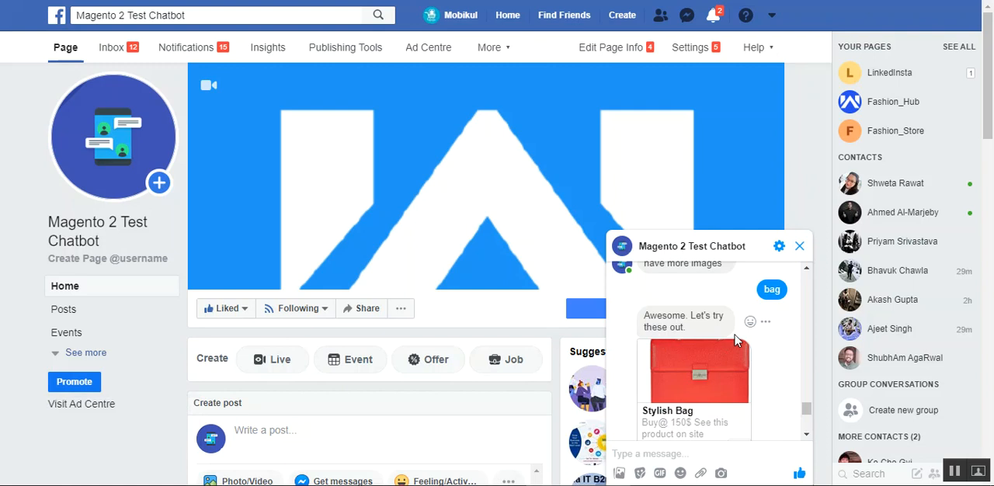
pyautogui.moveTo(807, 411); pyautogui.dragTo(808, 422)
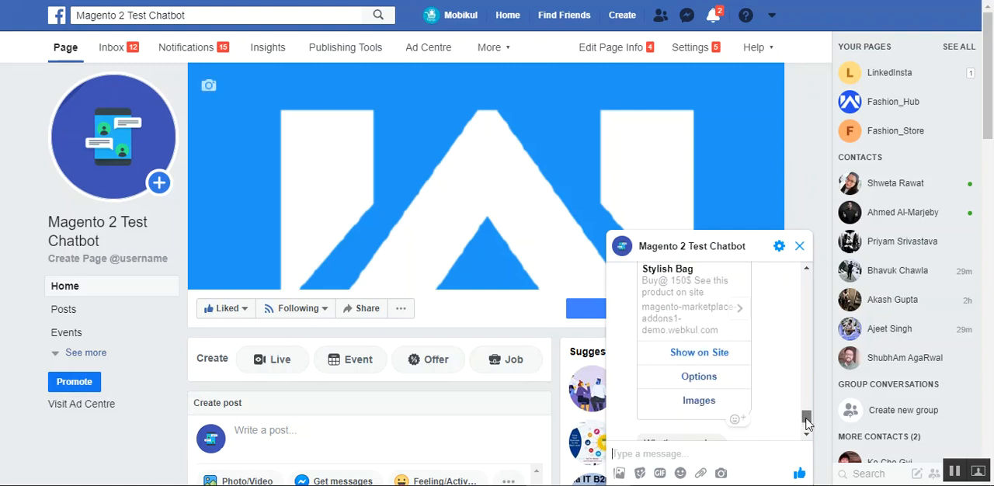
# - Request the options and the images of the Stylish Bag from the chatbot and review its replies
pyautogui.click(699, 378)
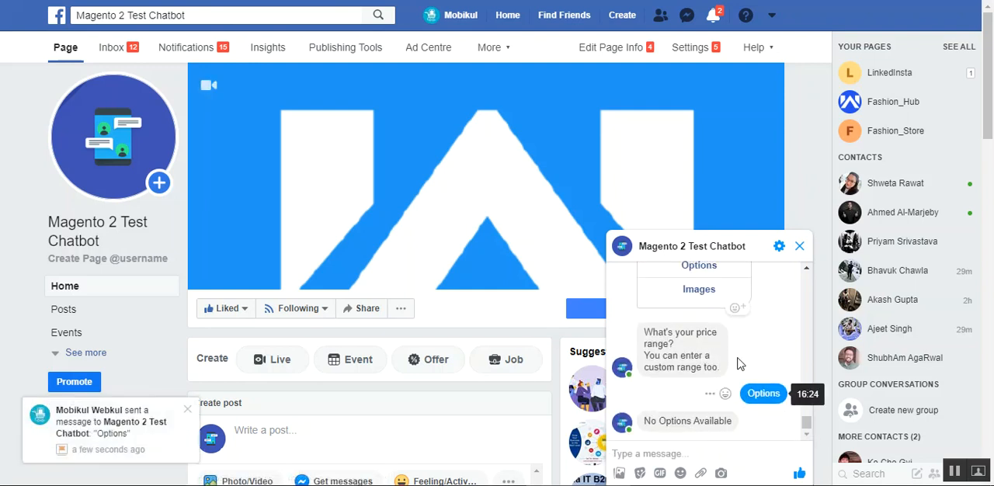
pyautogui.click(697, 296)
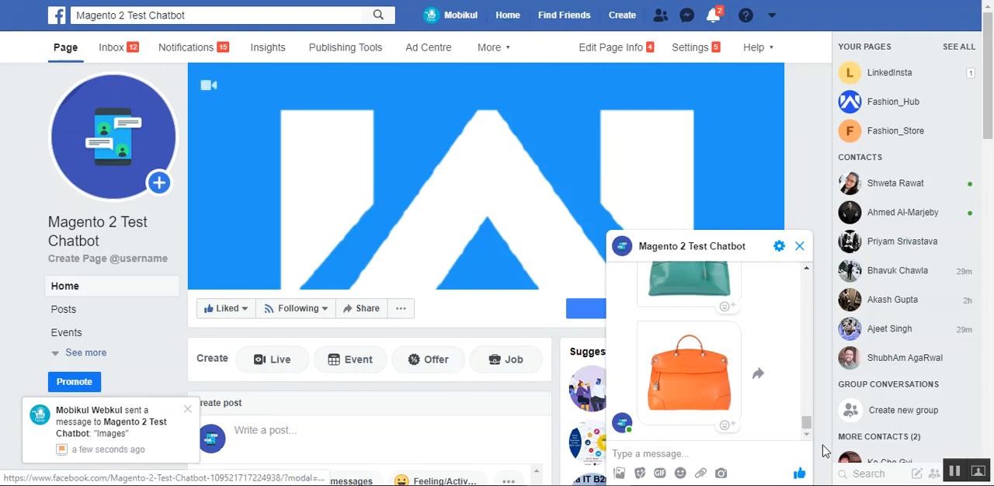
pyautogui.moveTo(807, 427)
pyautogui.mouseDown()
pyautogui.moveTo(806, 407)
pyautogui.moveTo(806, 421)
pyautogui.mouseUp()
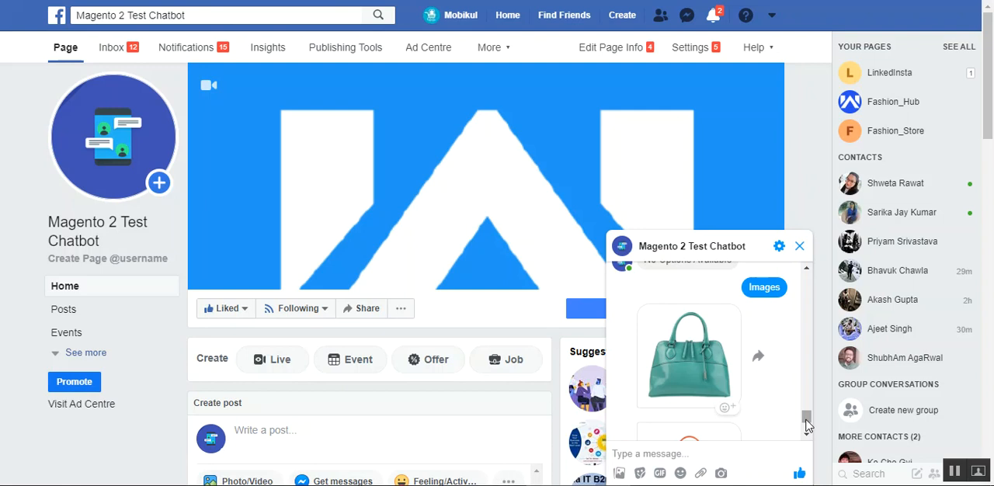
pyautogui.moveTo(807, 426); pyautogui.dragTo(808, 399)
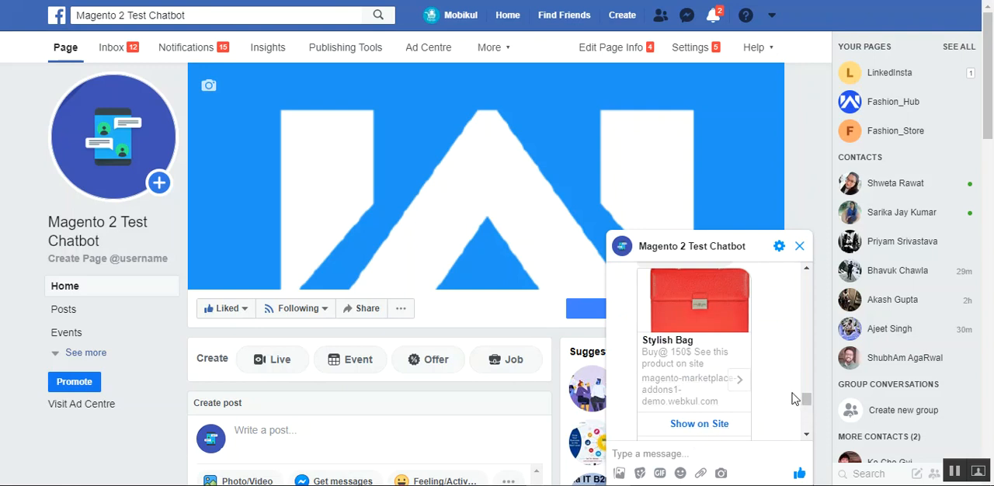
pyautogui.moveTo(806, 400); pyautogui.dragTo(810, 406)
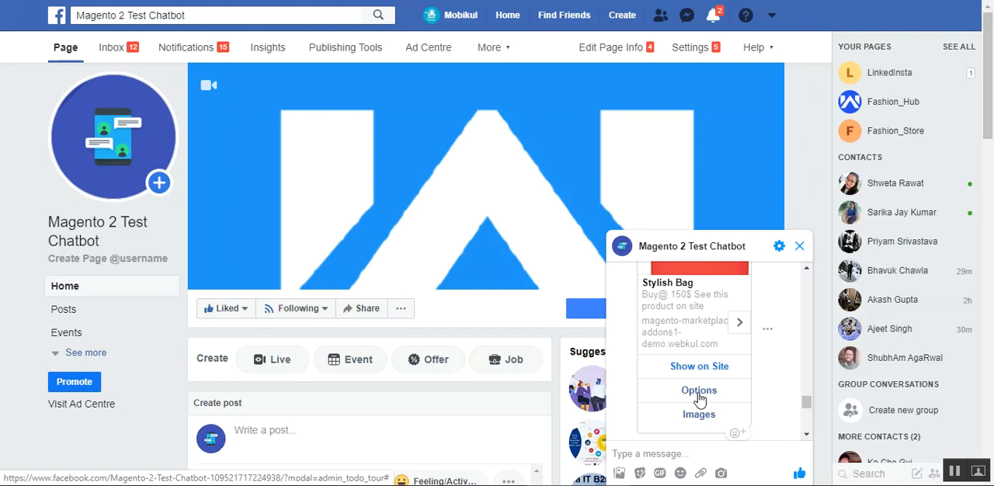
pyautogui.scroll(-2, 808, 406)
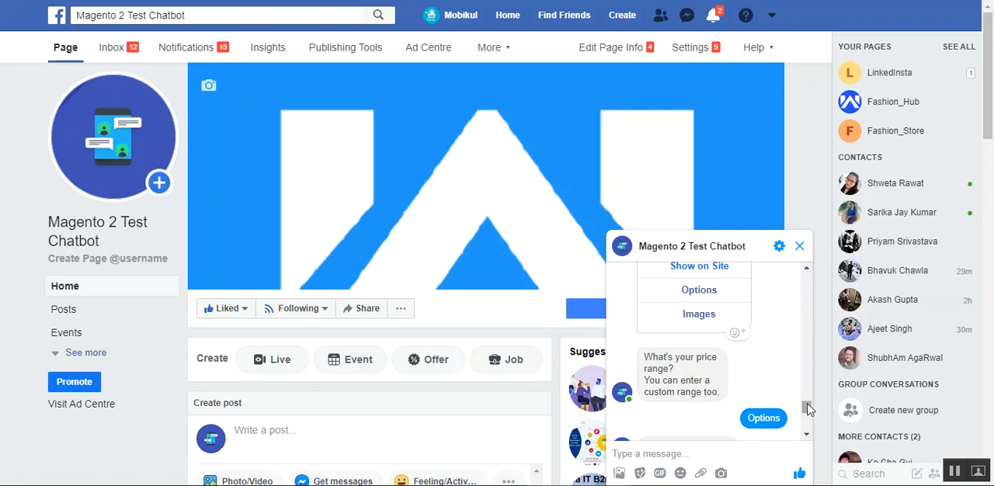
pyautogui.scroll(-1, 808, 410)
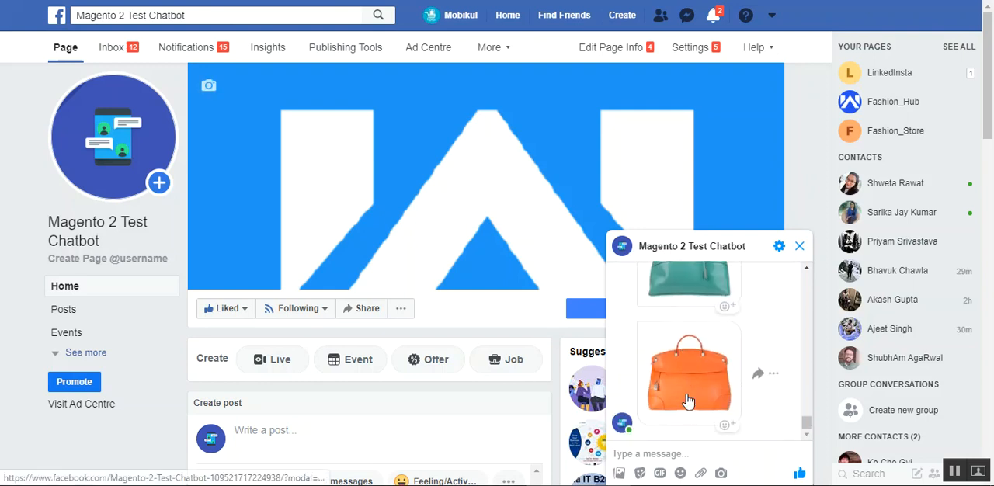
# - Send the custom price "50" to the chatbot and read through its reply
pyautogui.click(687, 453)
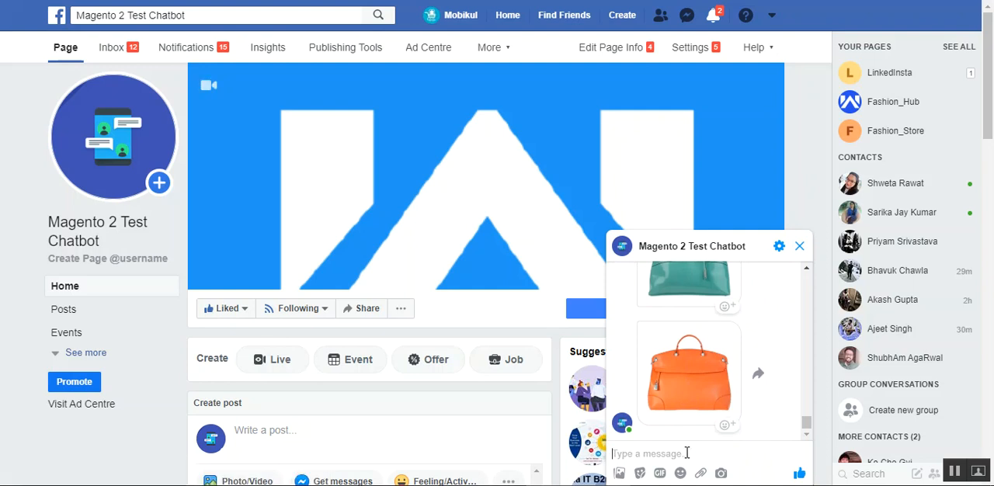
pyautogui.write('50')
pyautogui.press('Return')
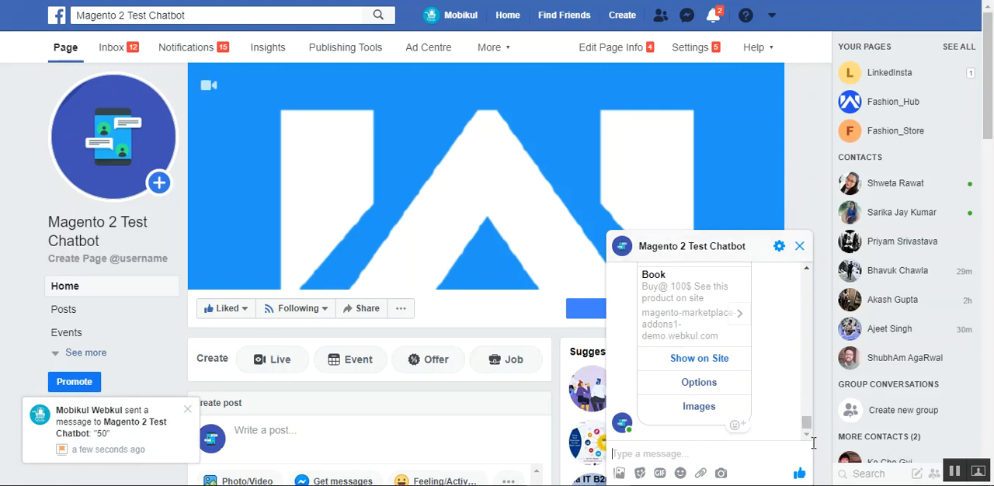
pyautogui.moveTo(806, 431); pyautogui.dragTo(808, 423)
pyautogui.scroll(2, 808, 426)
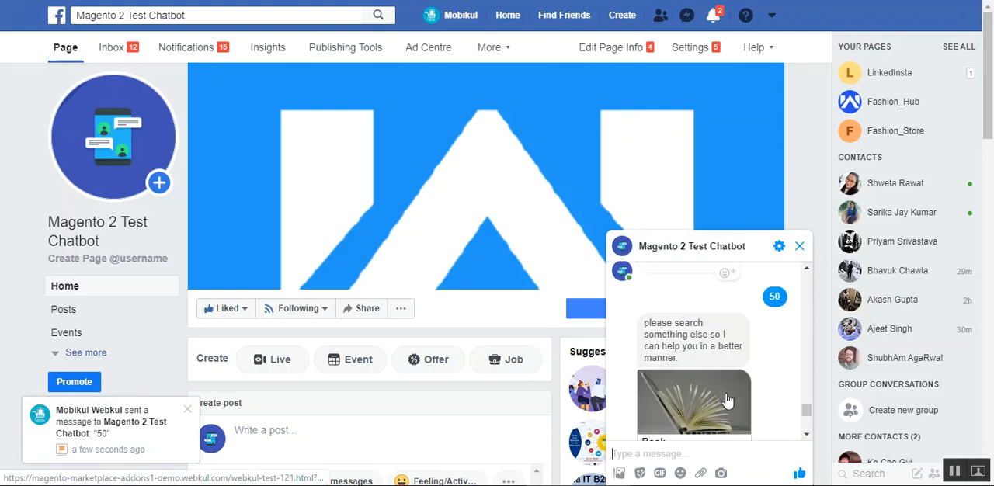
pyautogui.scroll(-2, 726, 398)
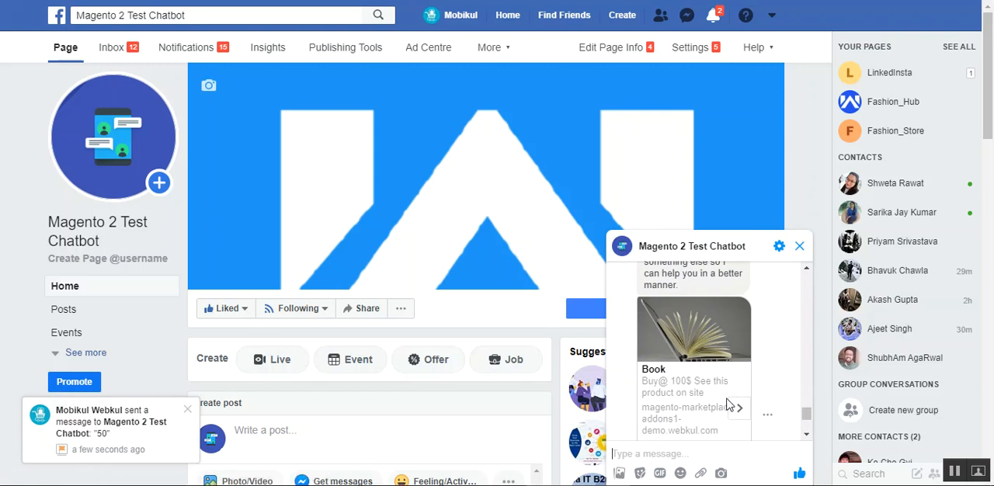
# - Look back through the earlier chatbot conversation to the Men's jeans suggestion under the "Any" price range
pyautogui.scroll(2, 728, 401)
pyautogui.moveTo(808, 403); pyautogui.dragTo(813, 292)
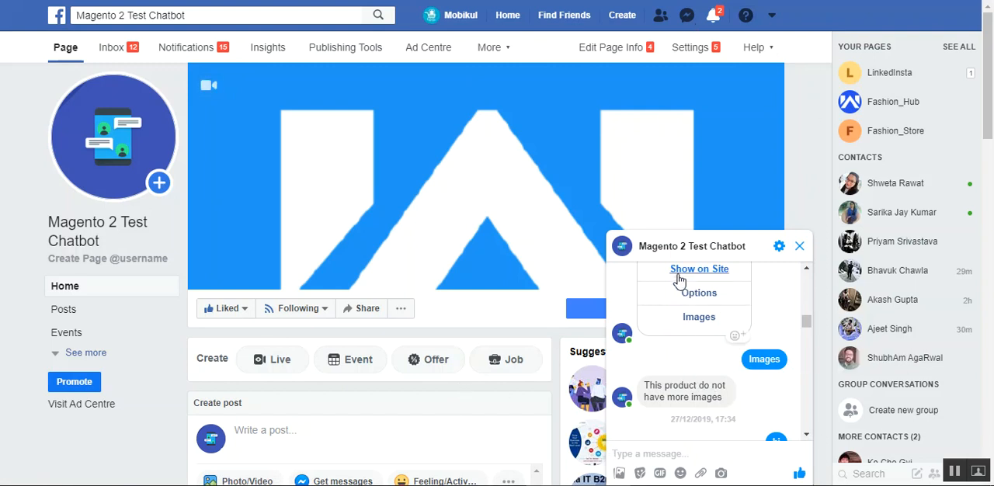
pyautogui.moveTo(678, 252)
pyautogui.click(706, 452)
pyautogui.scroll(2, 808, 324)
pyautogui.scroll(1, 808, 324)
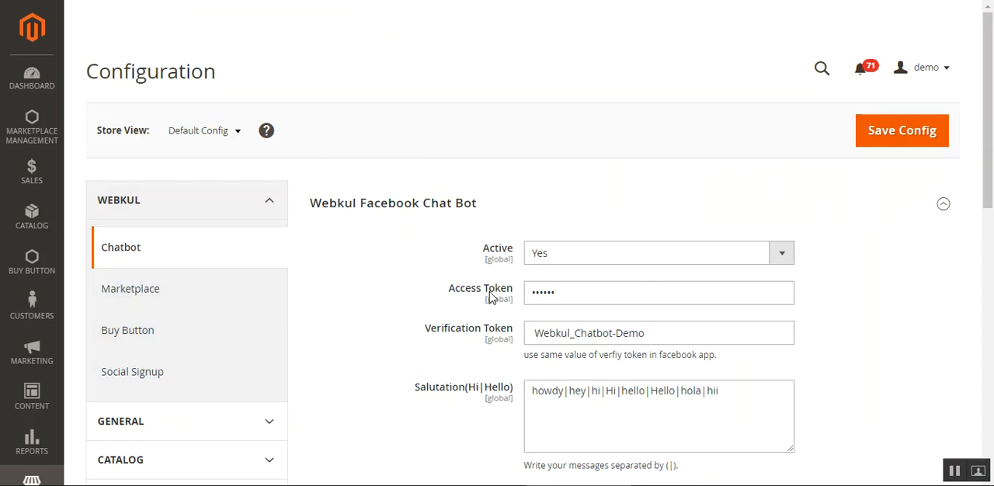
# - Switch to the Facebook for Developers site
pyautogui.moveTo(461, 292); pyautogui.dragTo(515, 298)
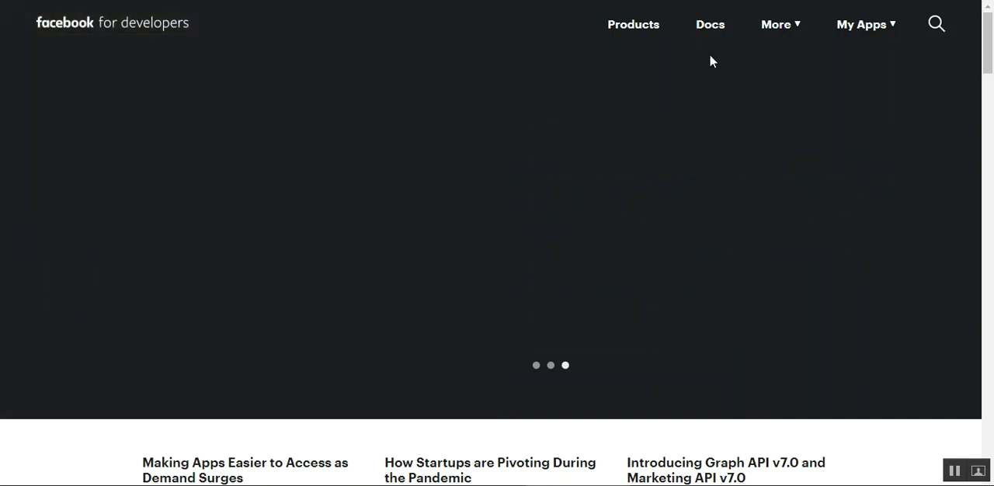
# - Start creating a new app and set its display name to "mychatbot"
pyautogui.click(893, 30)
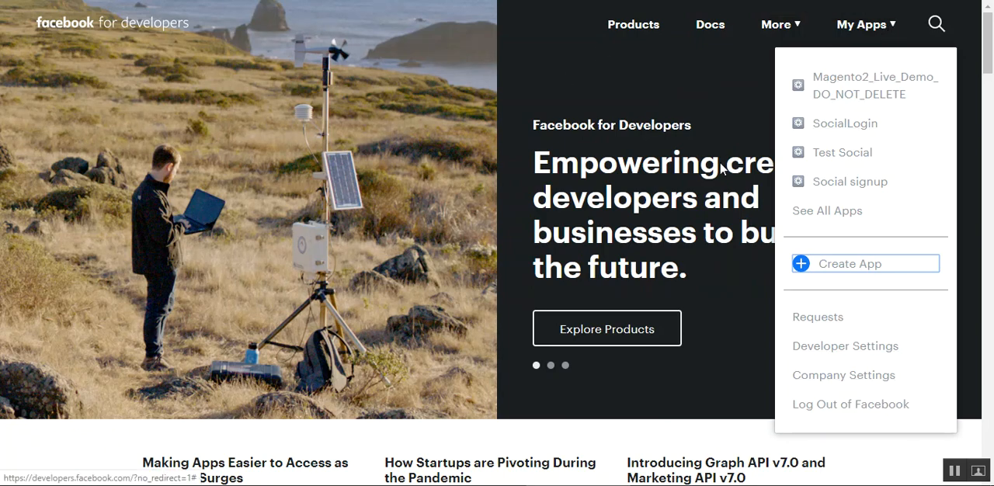
pyautogui.click(547, 130)
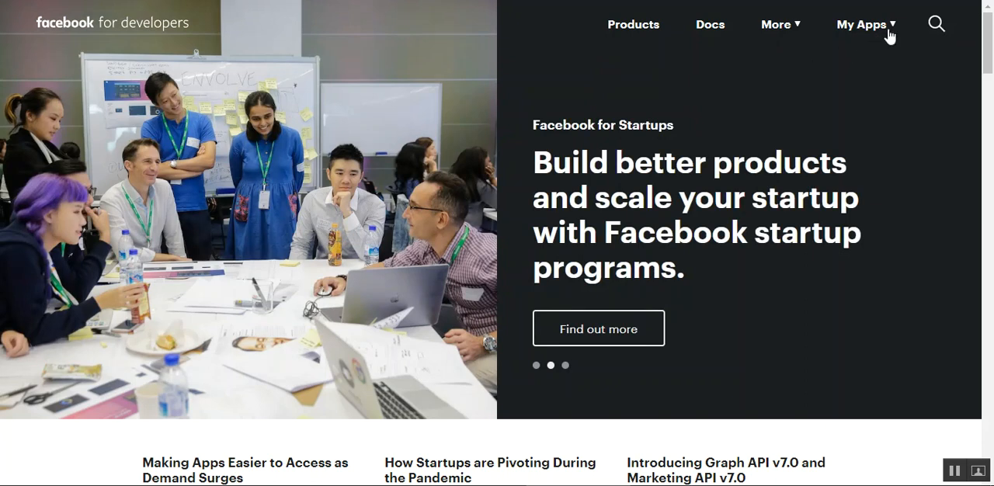
pyautogui.click(892, 29)
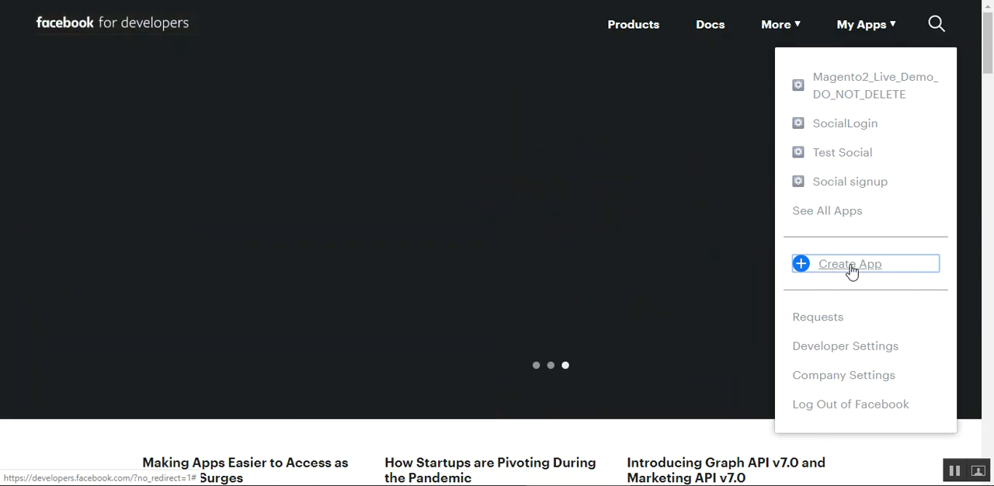
pyautogui.click(851, 271)
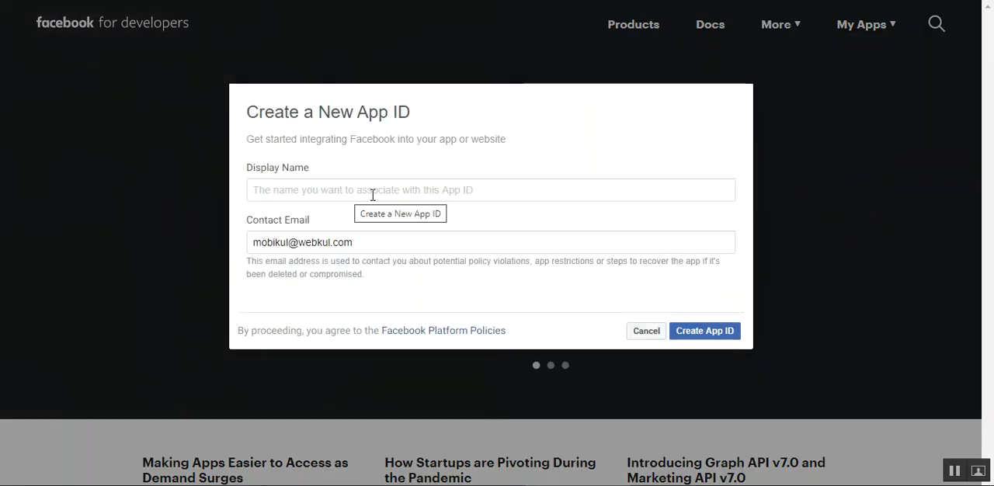
pyautogui.click(373, 193)
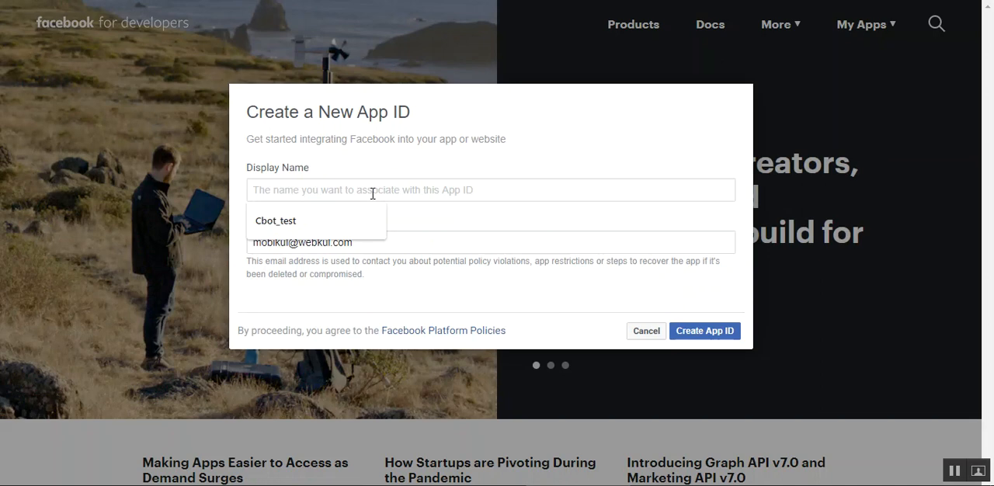
pyautogui.write('m')
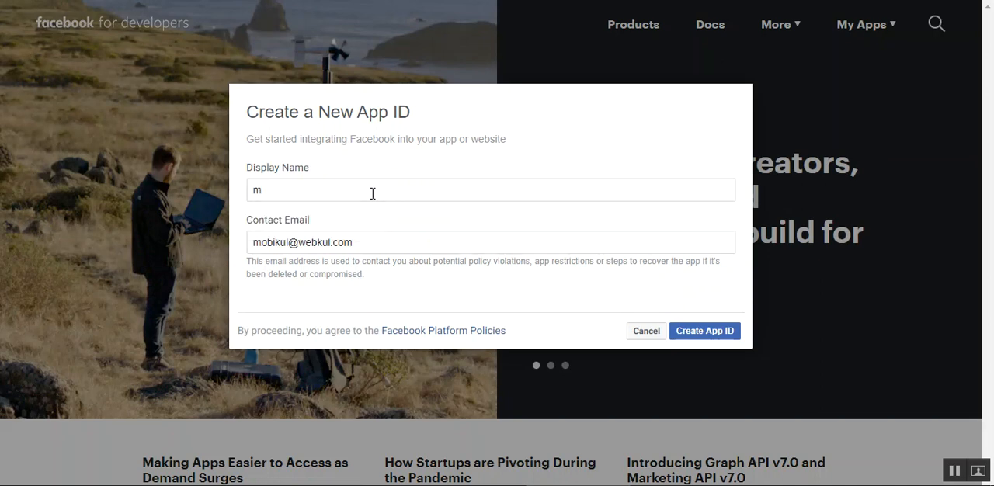
pyautogui.write('ychatbo')
pyautogui.write('t')
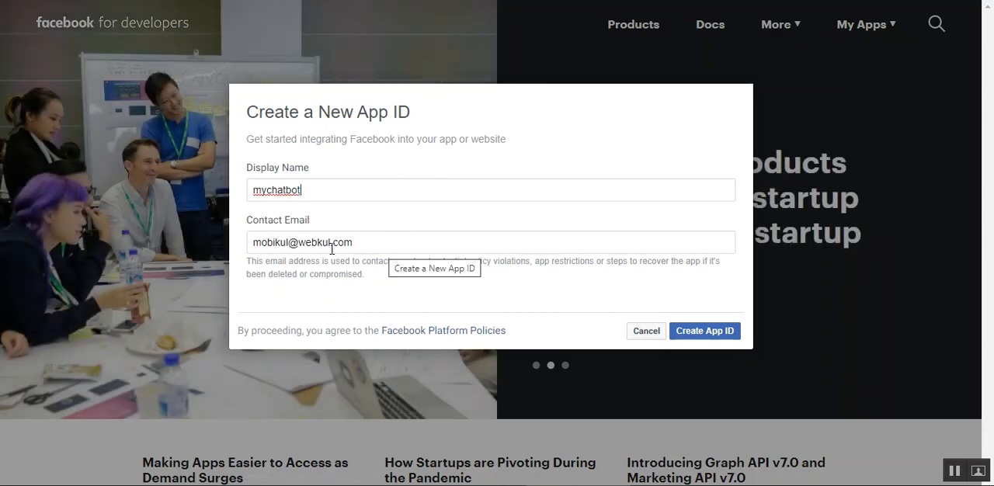
# - Submit the new app ID request and complete the "I'm not a robot" security check
pyautogui.click(702, 336)
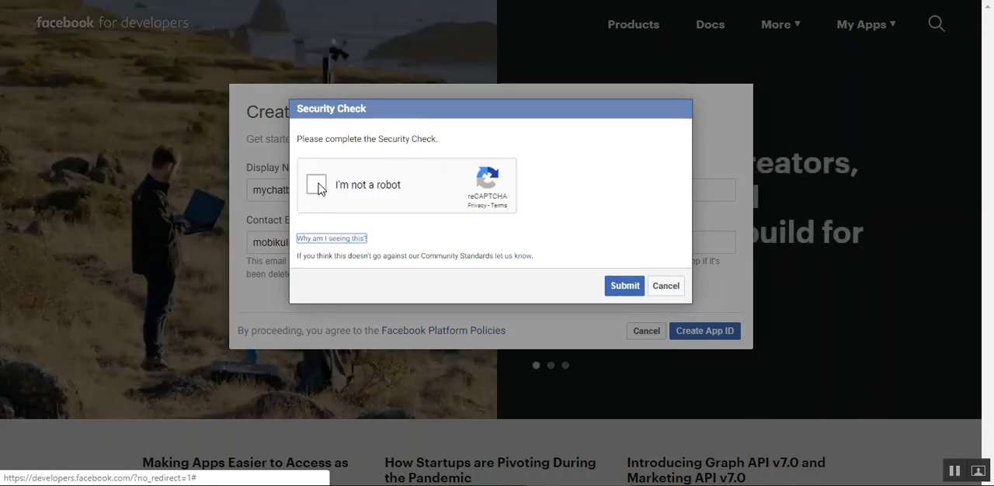
pyautogui.click(313, 187)
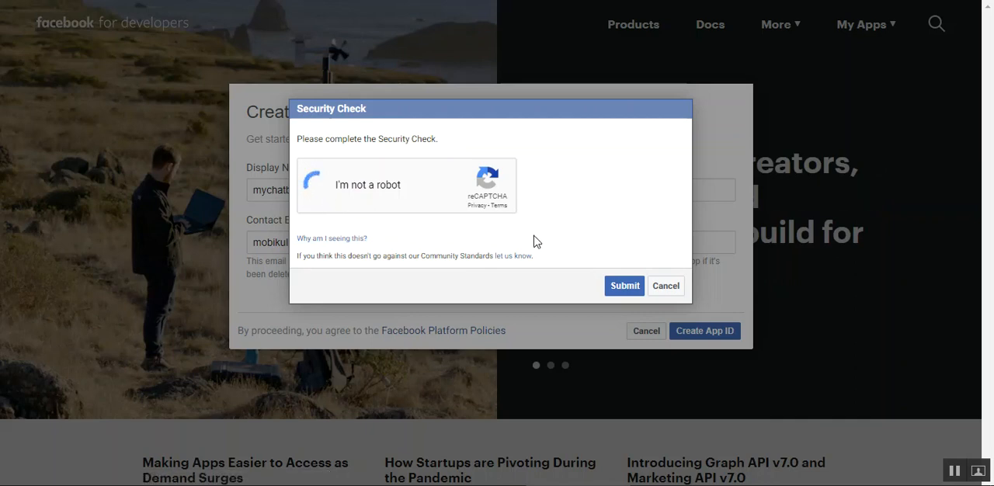
pyautogui.click(625, 288)
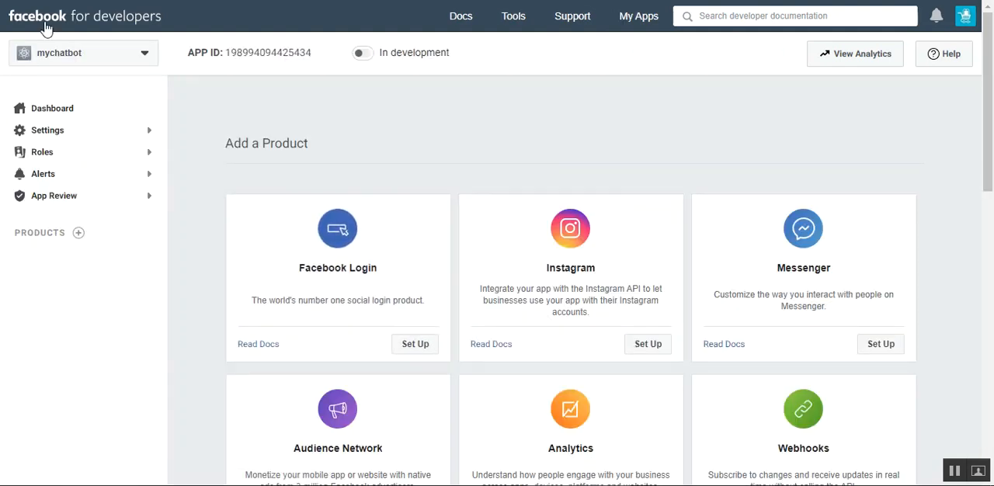
# - Set up the Messenger product for the mychatbot app
pyautogui.click(129, 23)
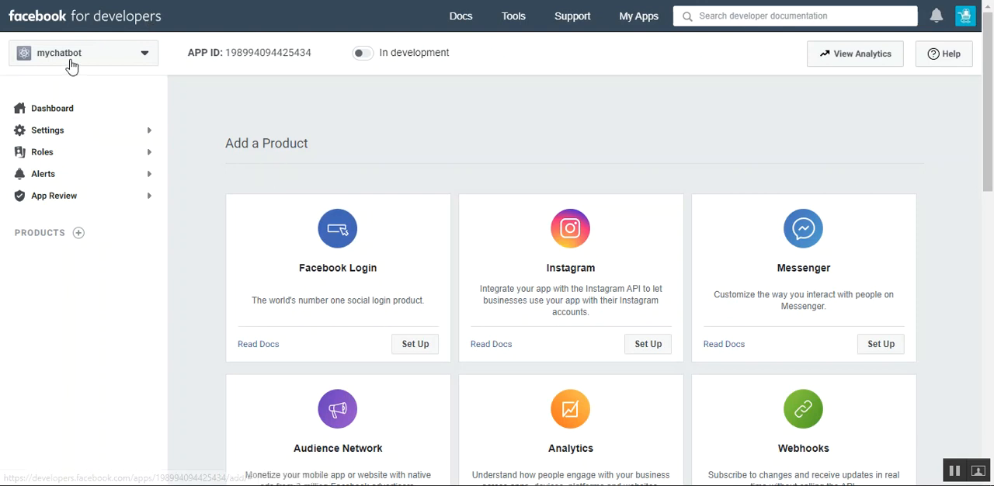
pyautogui.click(138, 62)
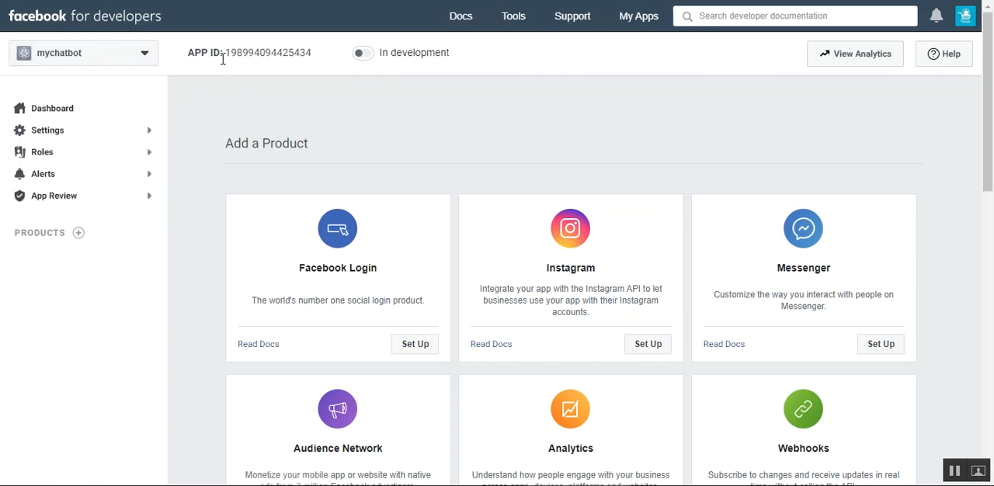
pyautogui.click(248, 53)
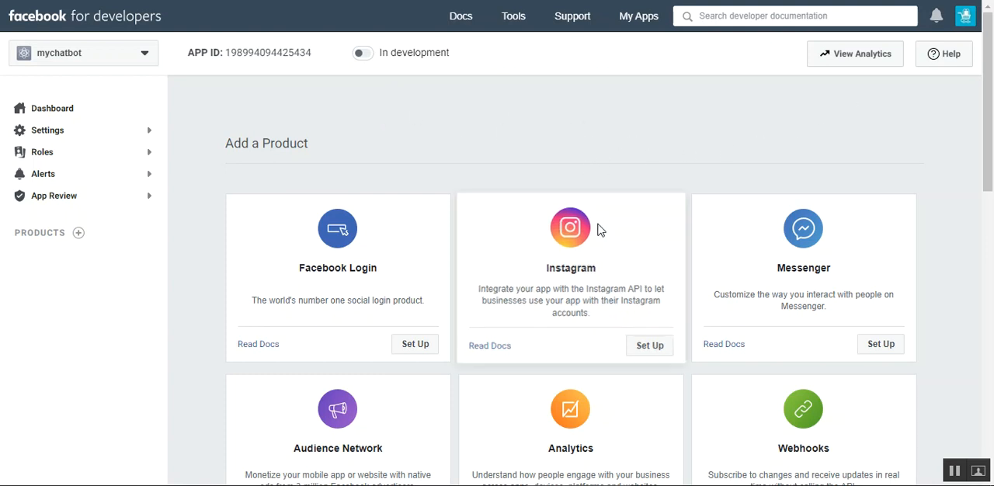
pyautogui.scroll(-1, 992, 158)
pyautogui.moveTo(991, 157); pyautogui.dragTo(990, 177)
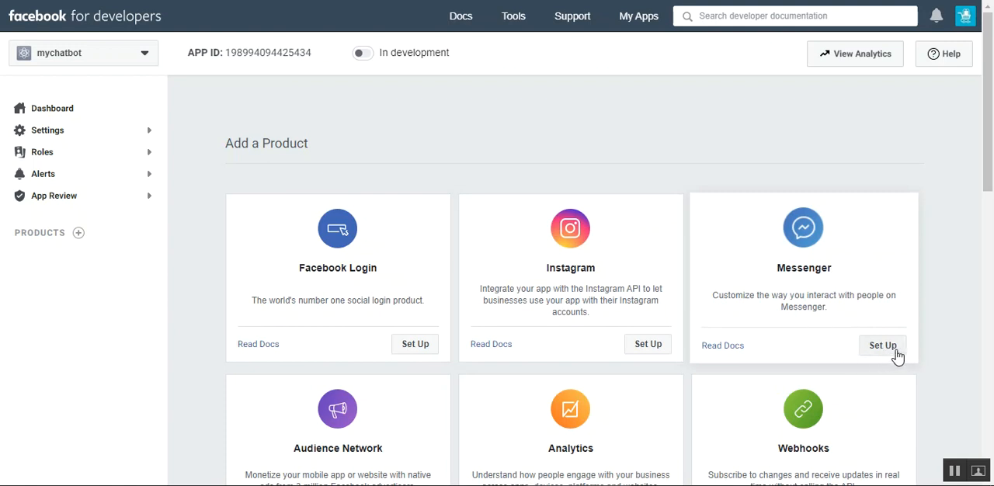
pyautogui.click(954, 471)
pyautogui.click(765, 307)
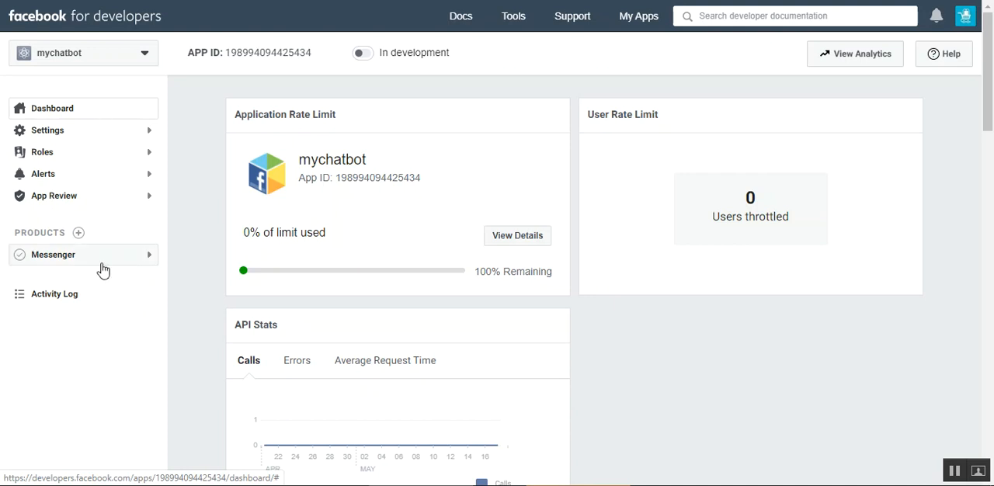
# - Open the Messenger product's settings and go to the Access Tokens section
pyautogui.click(150, 264)
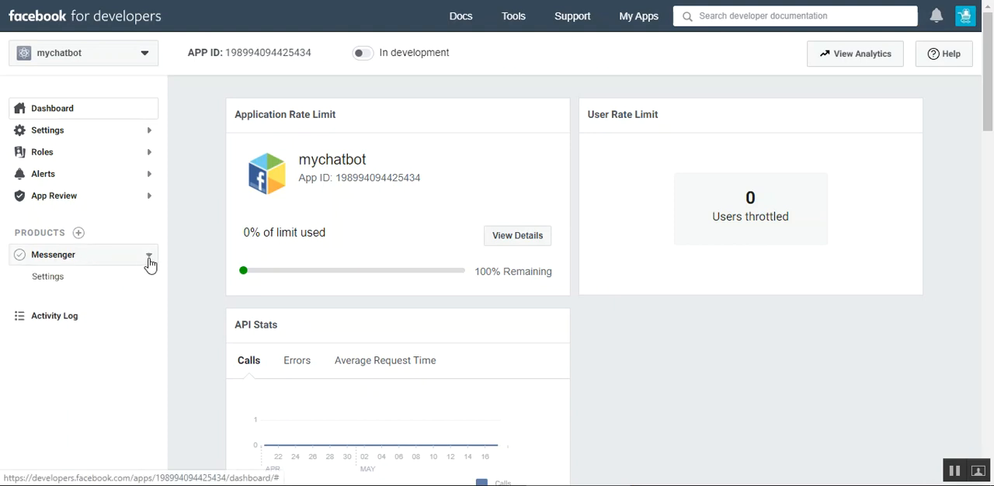
pyautogui.click(56, 285)
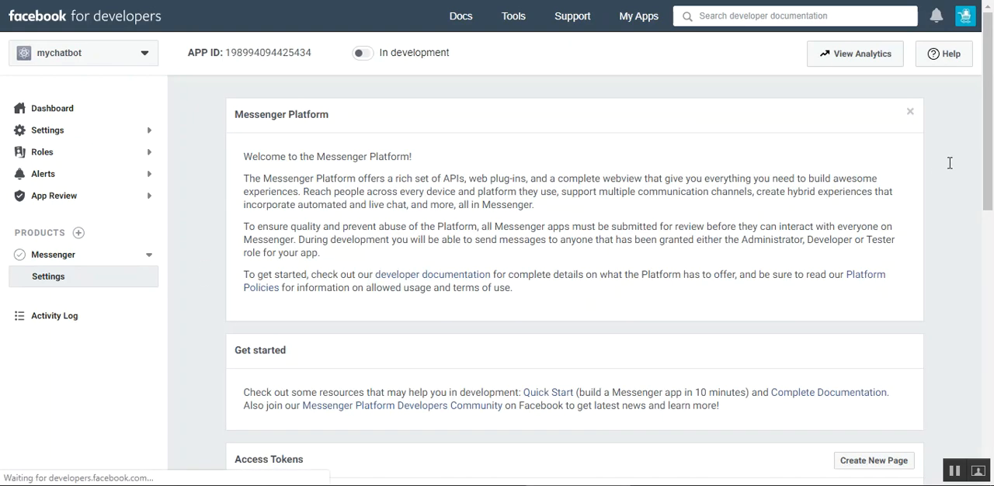
pyautogui.moveTo(991, 114); pyautogui.dragTo(992, 201)
pyautogui.moveTo(236, 174); pyautogui.dragTo(304, 176)
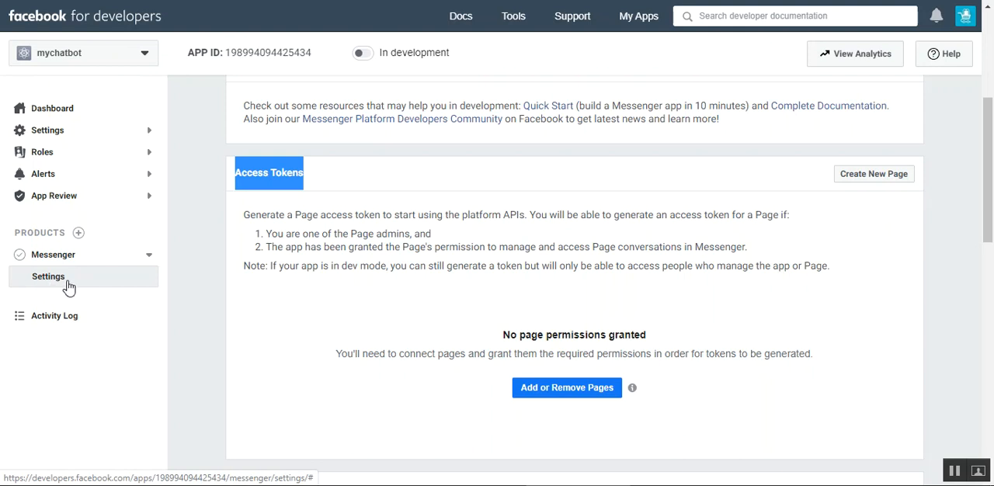
pyautogui.click(296, 179)
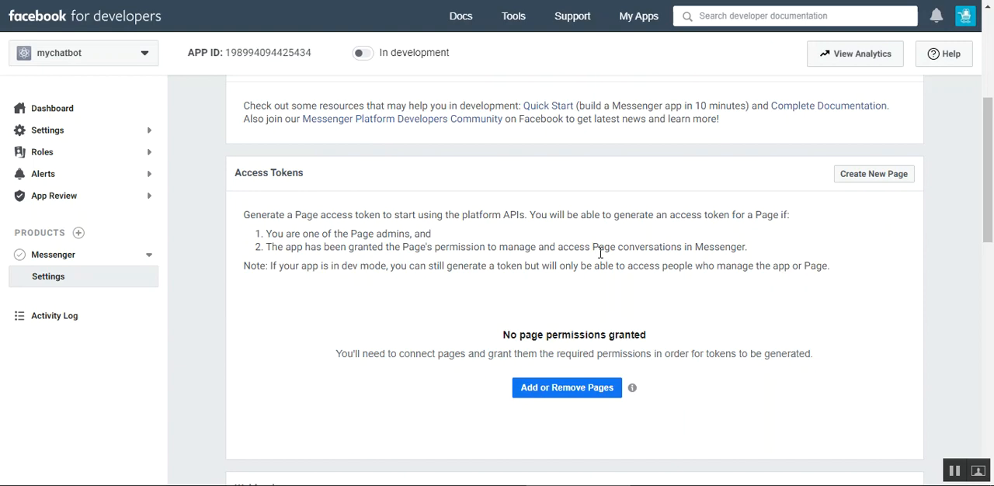
# - Start creating a new Facebook page of the "Business or brand" type and name it "Mychatbot page"
pyautogui.moveTo(988, 190)
pyautogui.mouseDown()
pyautogui.moveTo(992, 317)
pyautogui.moveTo(991, 180)
pyautogui.mouseUp()
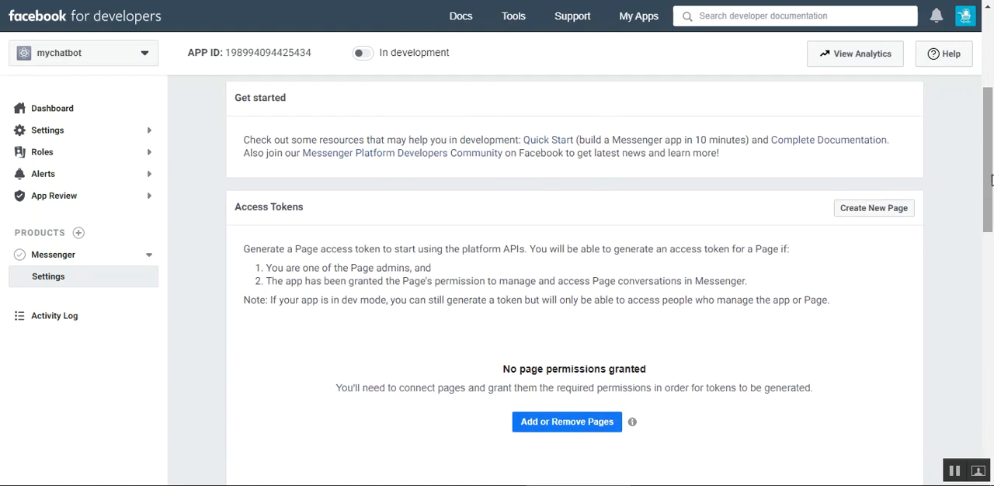
pyautogui.click(867, 215)
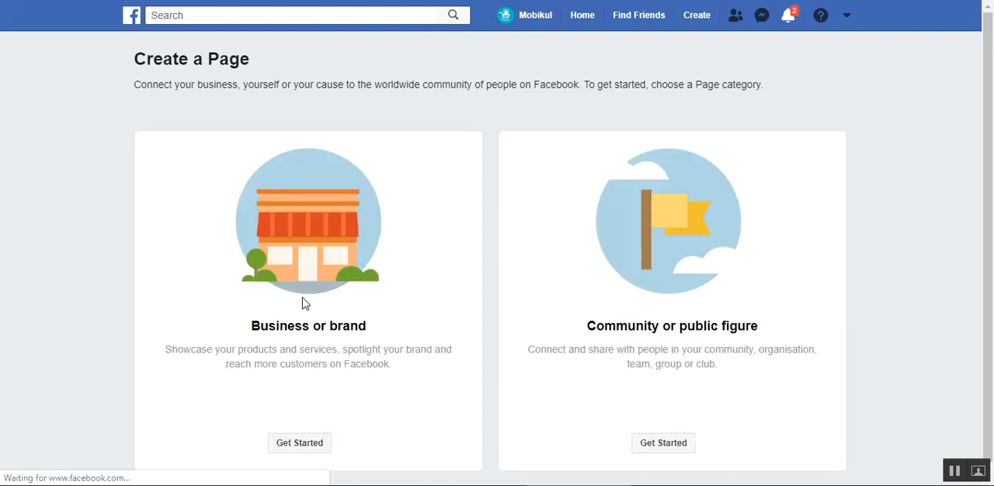
pyautogui.click(308, 445)
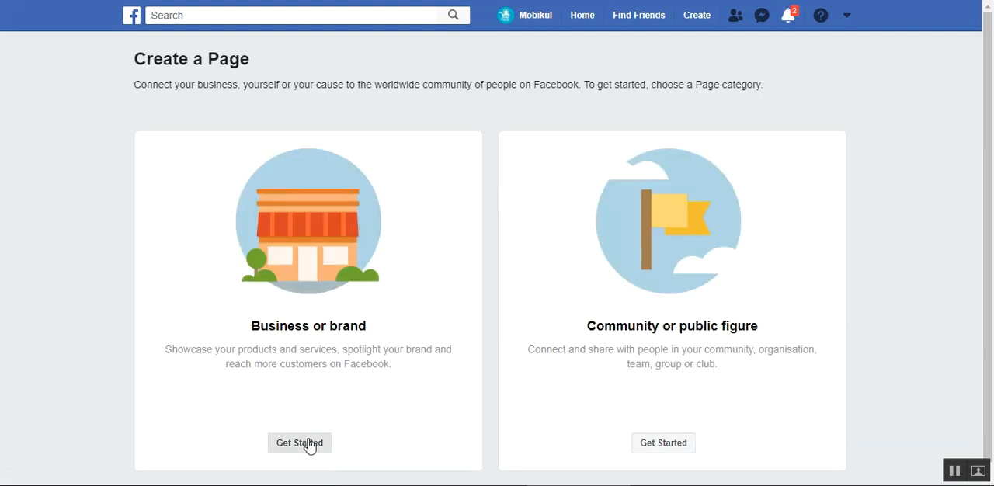
pyautogui.click(206, 227)
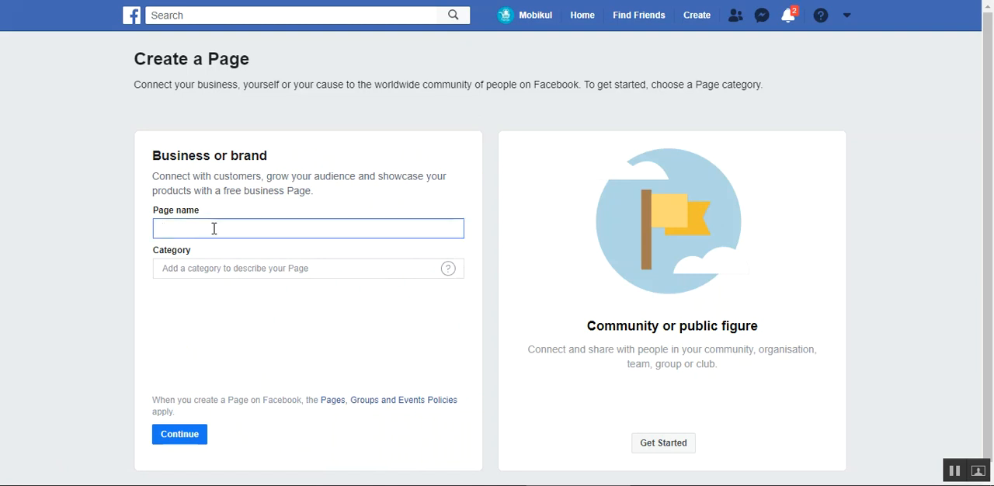
pyautogui.write('Mychatbot page')
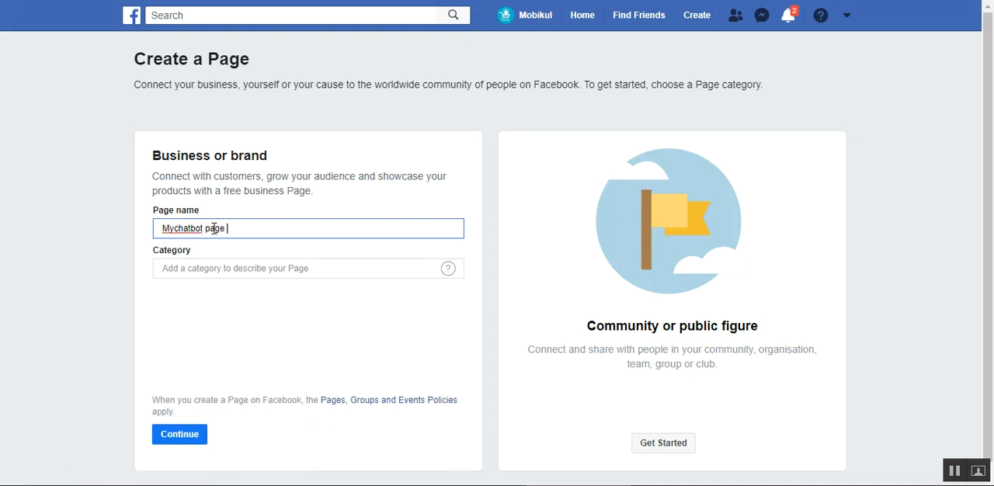
# - Set the page category to "Internet company" and continue with the page creation
pyautogui.click(284, 276)
pyautogui.write('inter')
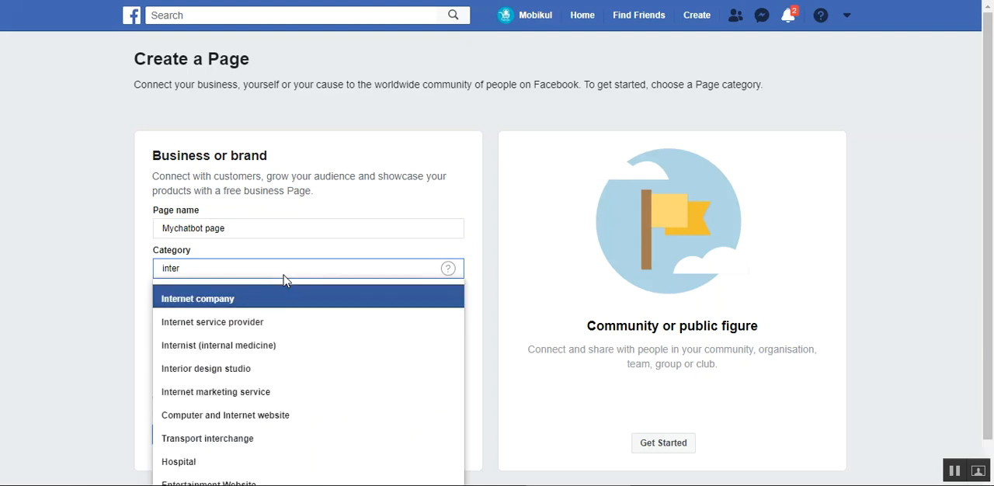
pyautogui.click(251, 300)
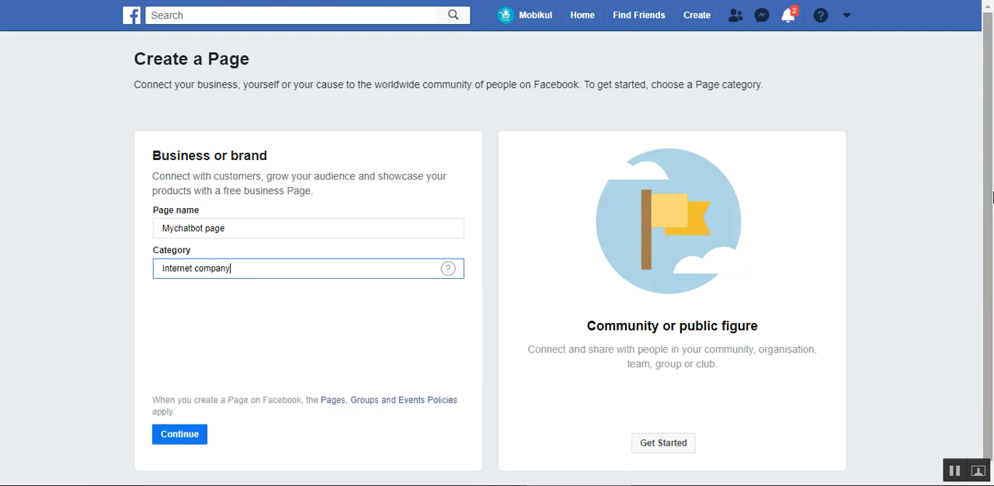
pyautogui.moveTo(991, 199); pyautogui.dragTo(990, 250)
pyautogui.click(178, 422)
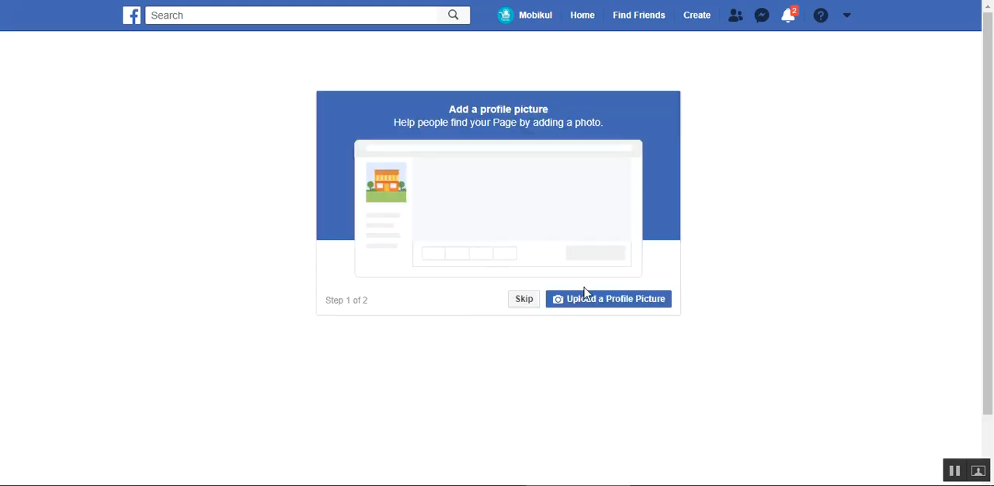
# - Skip adding a profile picture and a cover photo to finish creating the page
pyautogui.click(524, 303)
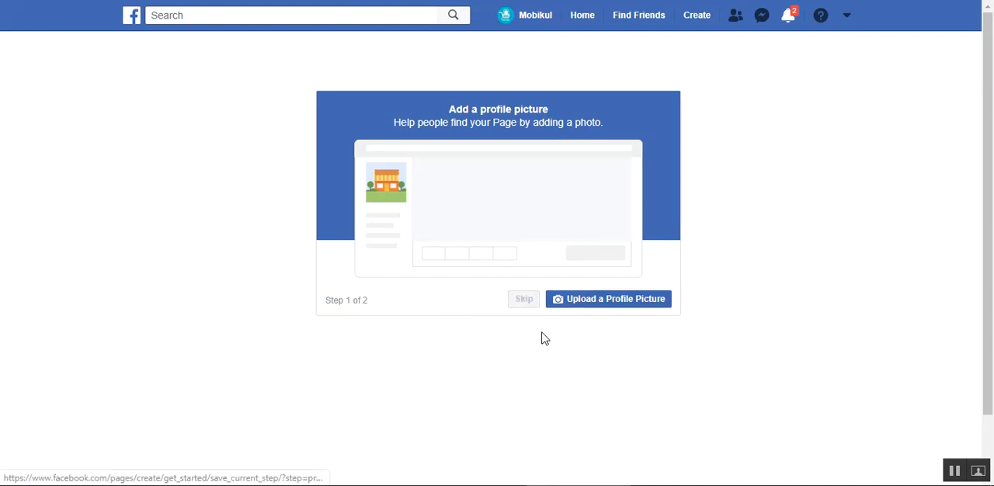
pyautogui.click(525, 305)
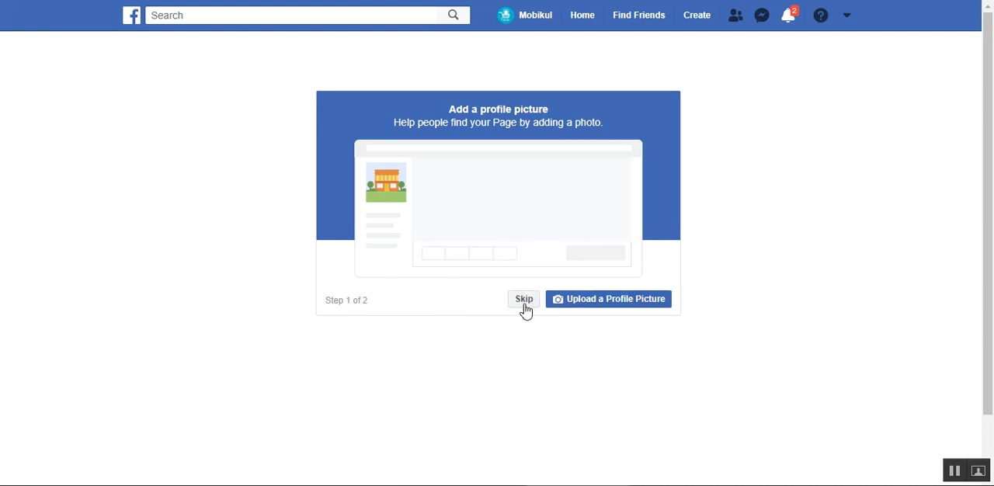
pyautogui.click(532, 303)
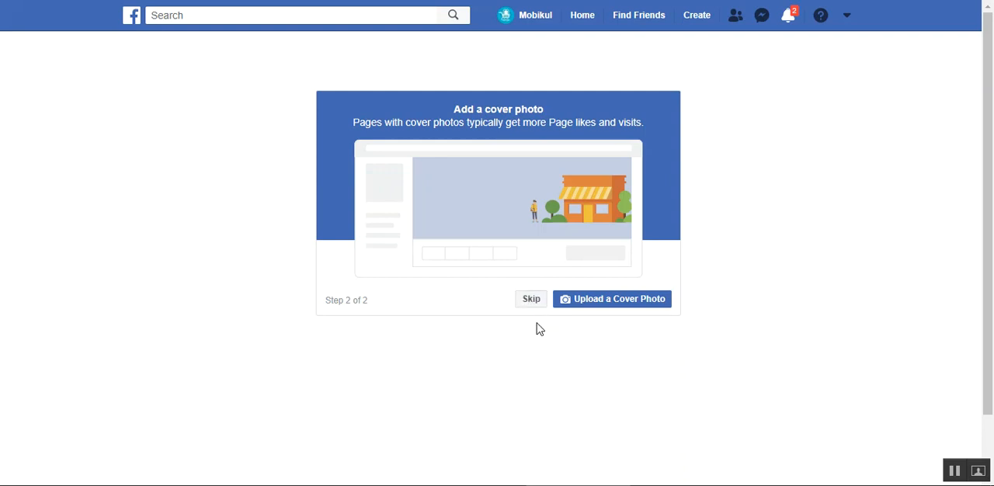
pyautogui.click(536, 305)
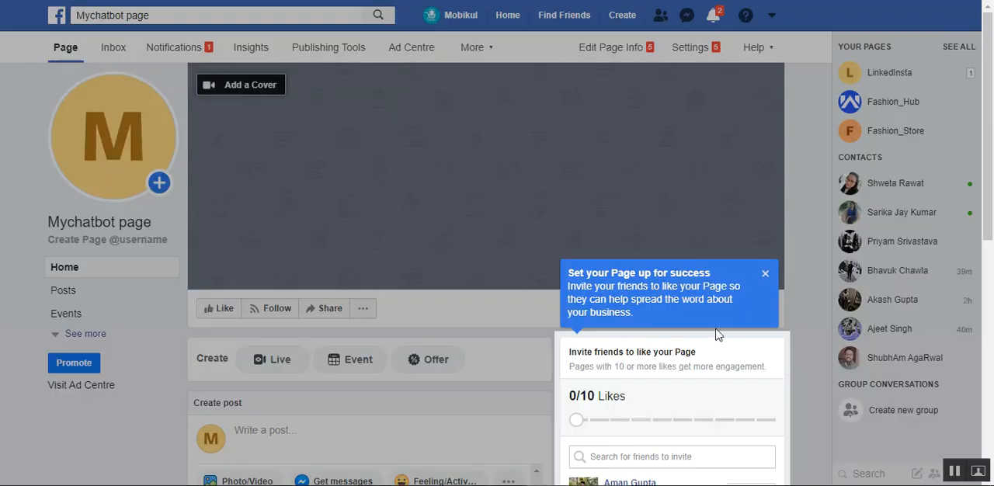
# - Dismiss the "Set your Page up for success" tip and look over the new page and its name
pyautogui.click(765, 273)
pyautogui.scroll(-3, 762, 291)
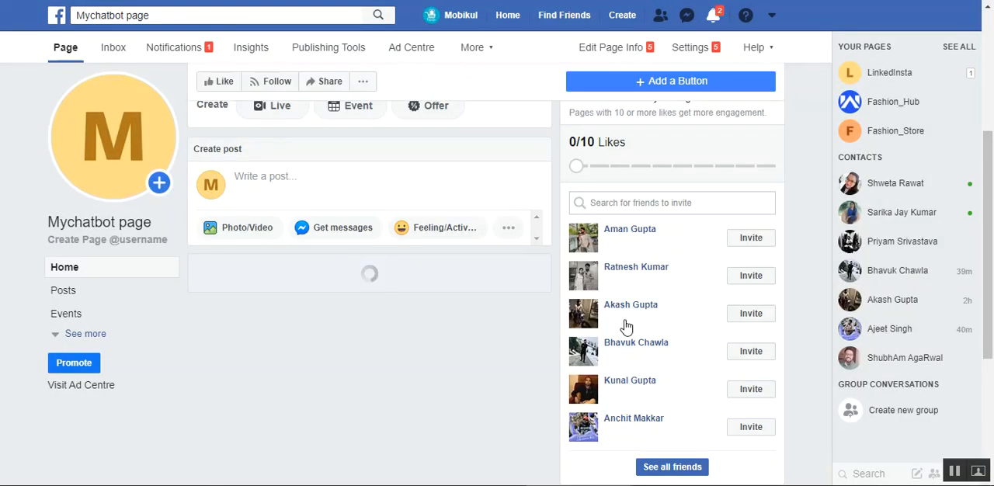
pyautogui.moveTo(987, 184); pyautogui.dragTo(987, 66)
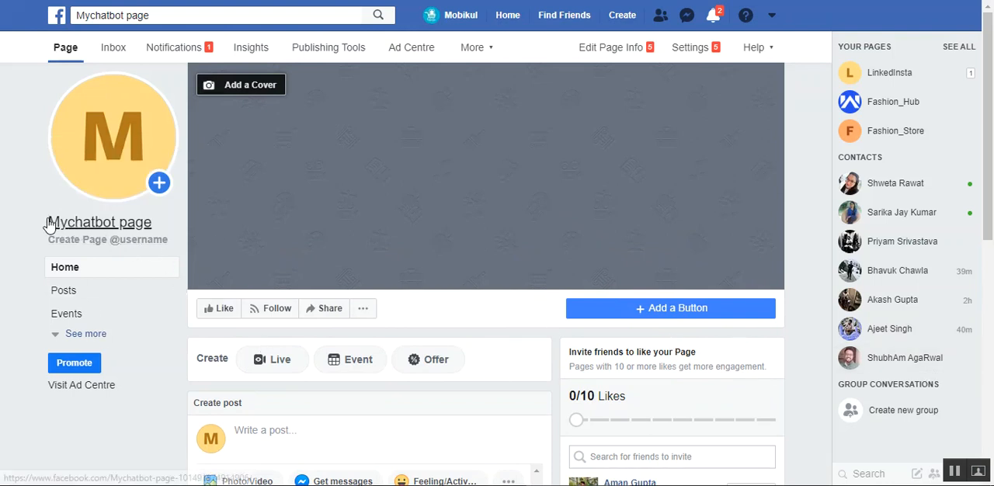
pyautogui.moveTo(48, 224); pyautogui.dragTo(153, 222)
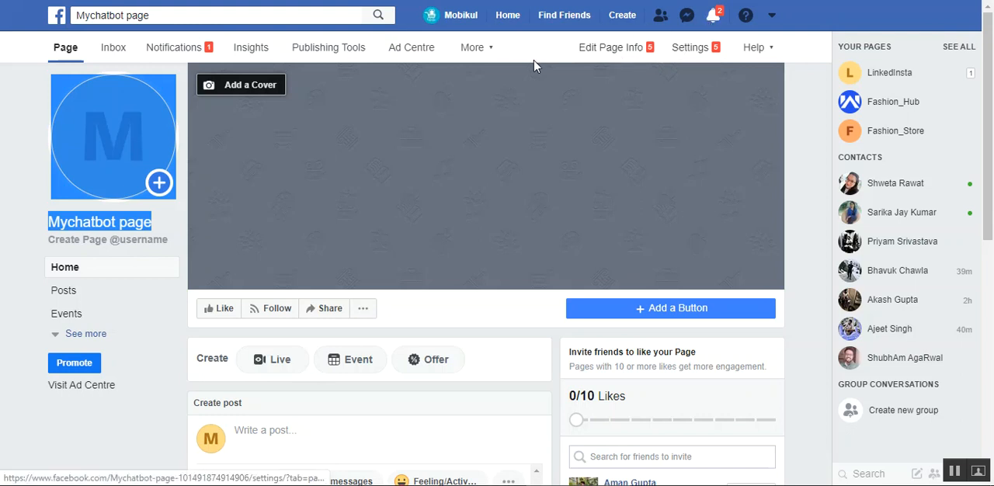
# - Check the page name in the search field, view the recent Messenger conversations and close the list
pyautogui.click(249, 17)
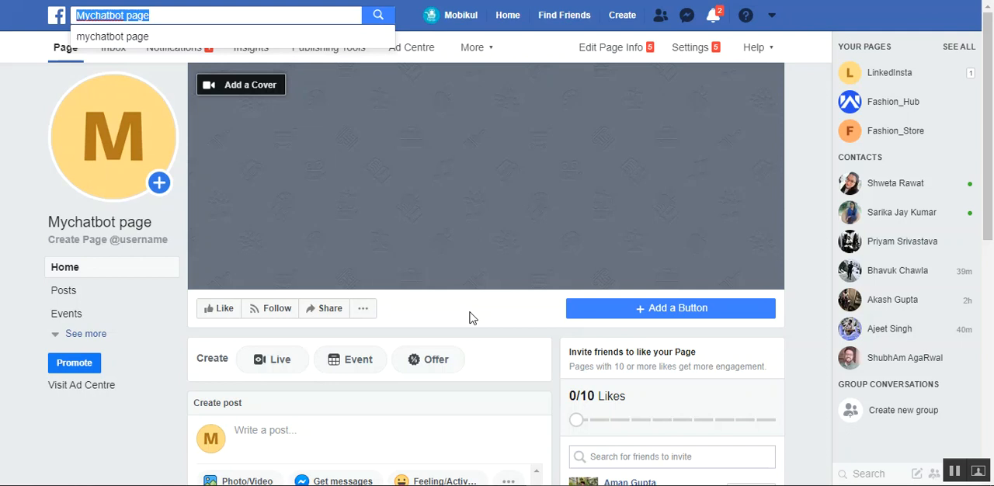
pyautogui.click(688, 20)
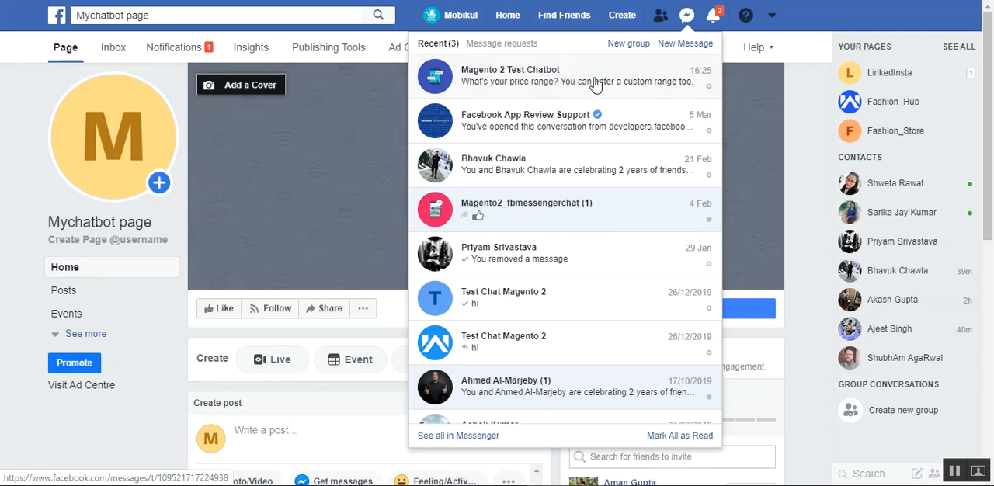
pyautogui.click(846, 33)
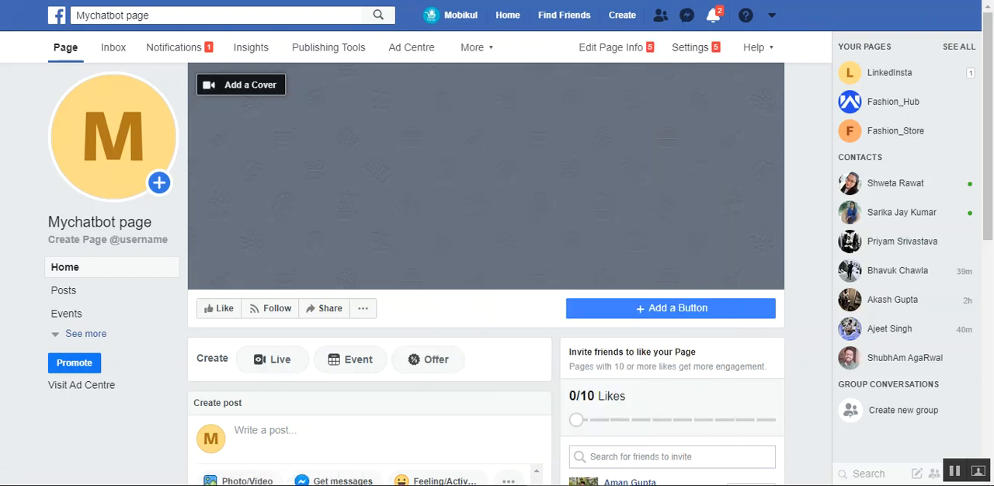
# - Return to the mychatbot app's Messenger settings and start adding a page for access tokens, continuing with the signed-in Facebook account
pyautogui.click(668, 0)
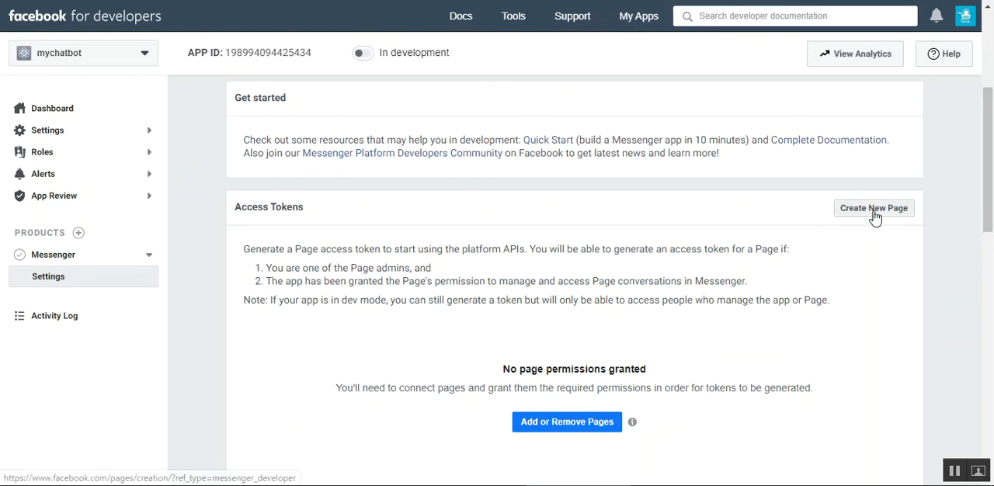
pyautogui.scroll(-1, 706, 363)
pyautogui.click(547, 363)
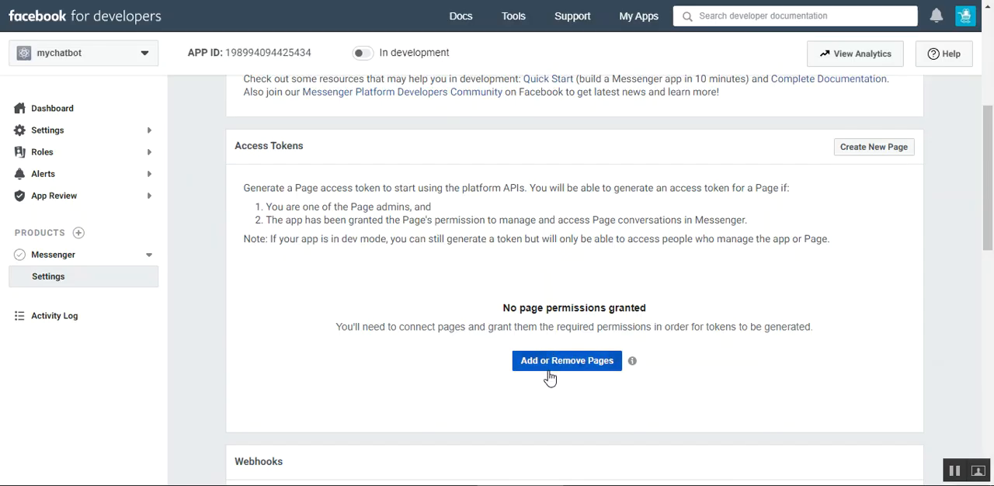
pyautogui.click(553, 366)
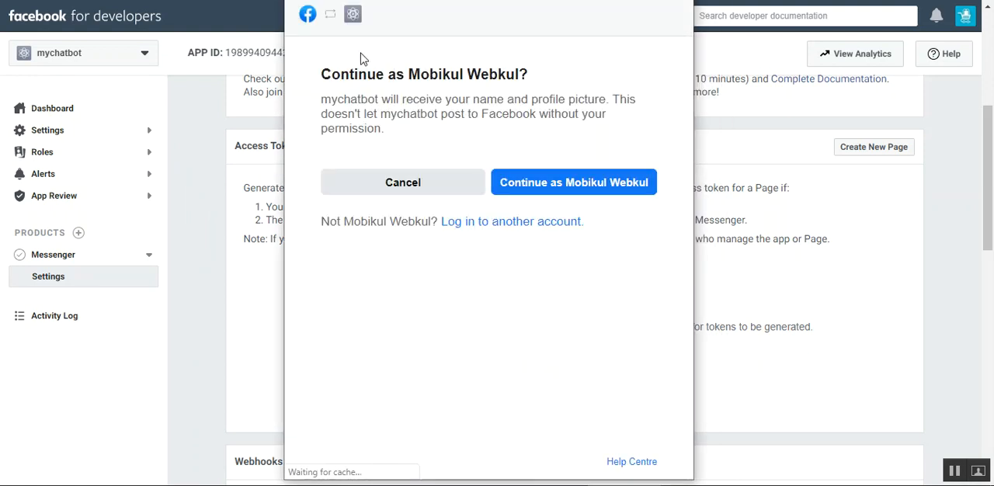
pyautogui.click(562, 188)
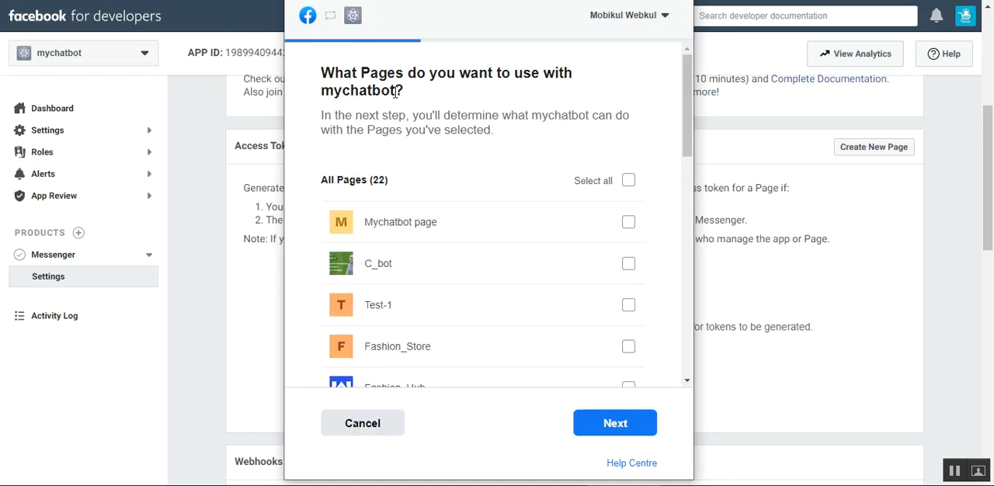
# - Link only Mychatbot page to mychatbot, allowing it to manage and access Page conversations on Messenger
pyautogui.scroll(-2, 518, 93)
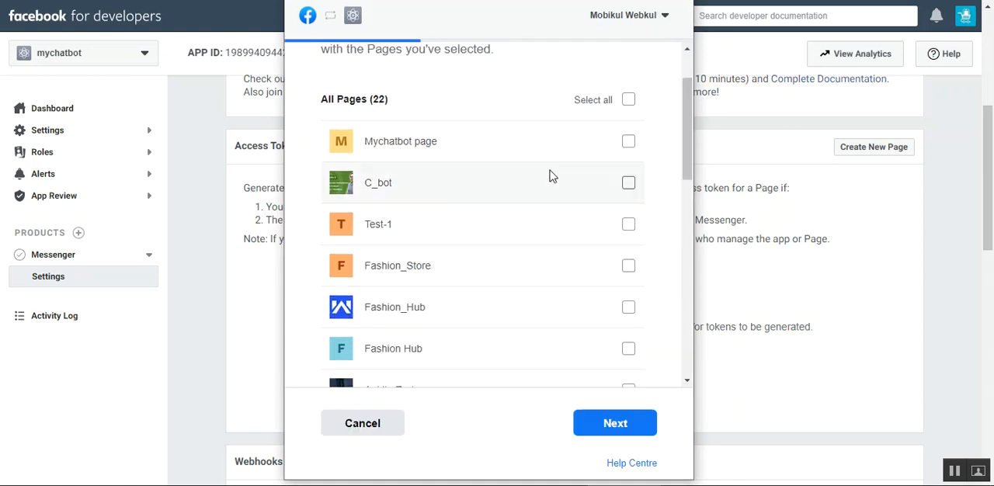
pyautogui.click(628, 141)
pyautogui.click(613, 427)
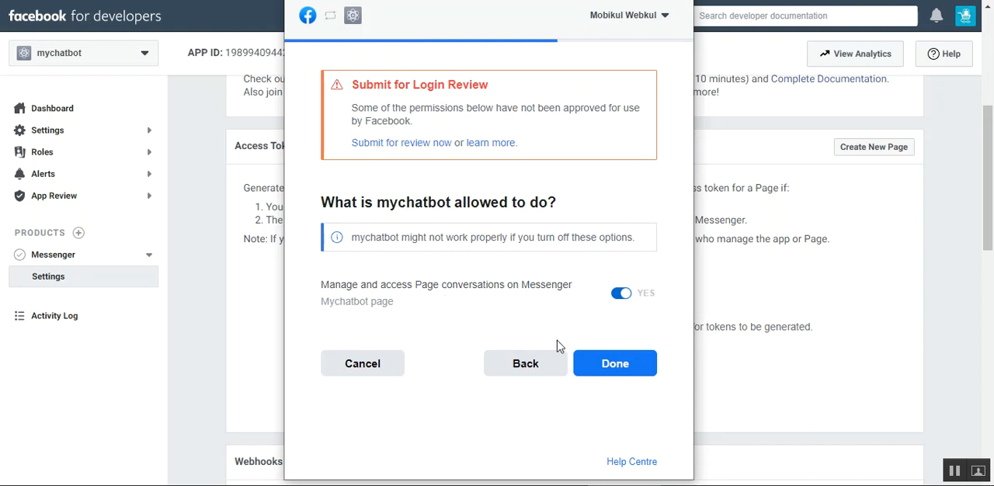
pyautogui.click(629, 365)
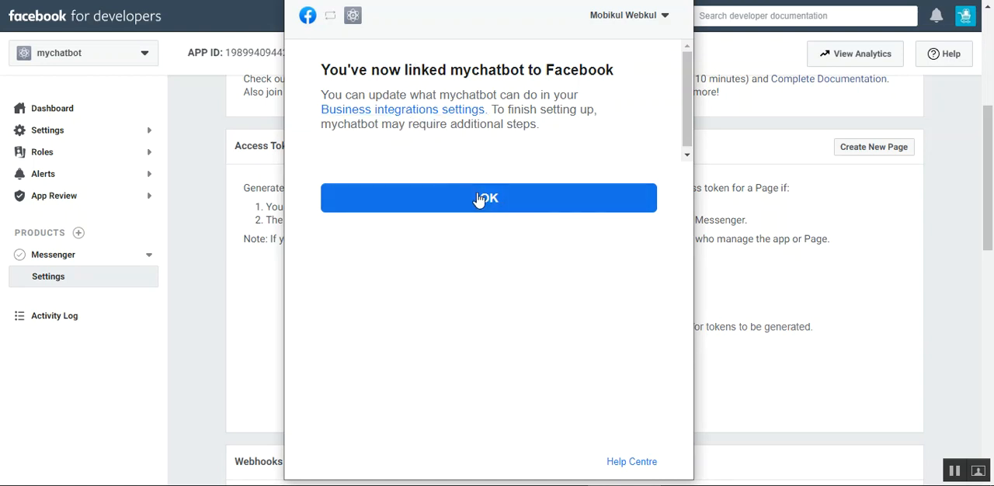
pyautogui.click(488, 202)
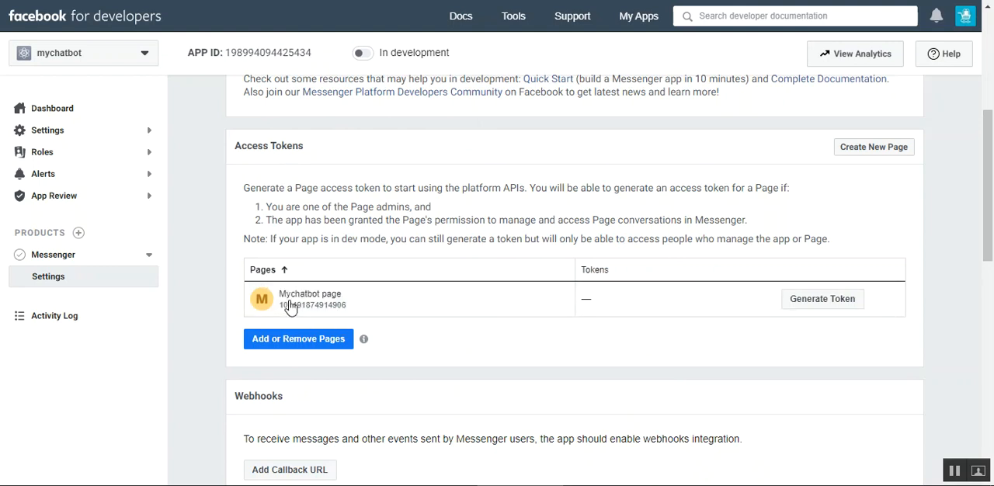
# - Generate and copy the access token for Mychatbot page, and select the Access Token value in the Magento chatbot configuration
pyautogui.click(835, 306)
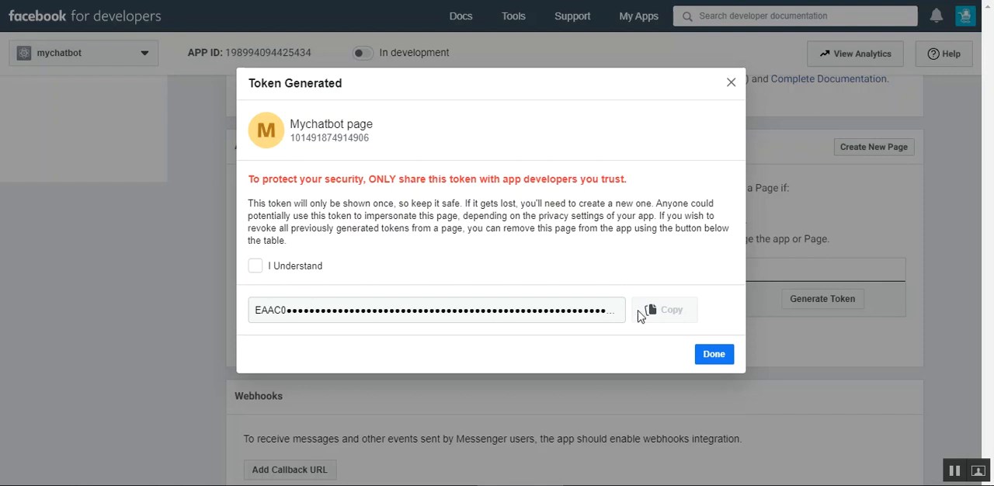
pyautogui.click(255, 266)
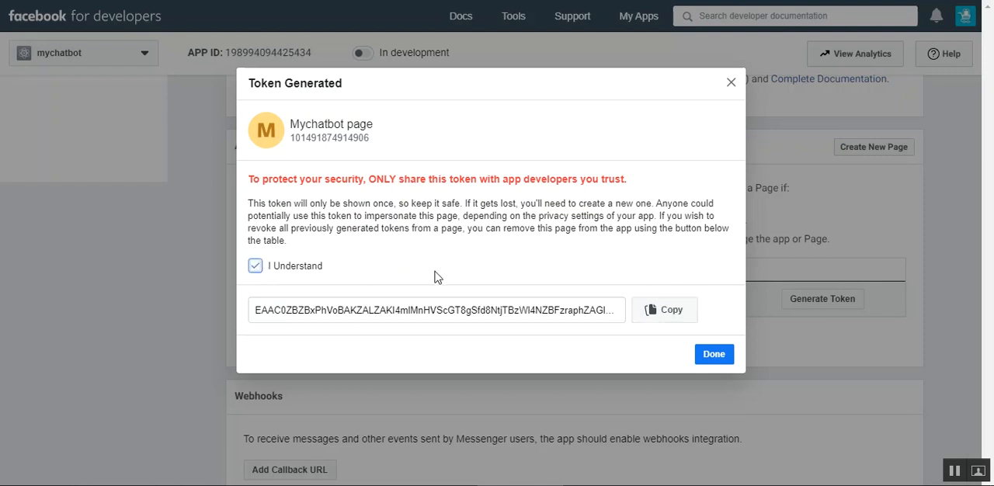
pyautogui.click(644, 317)
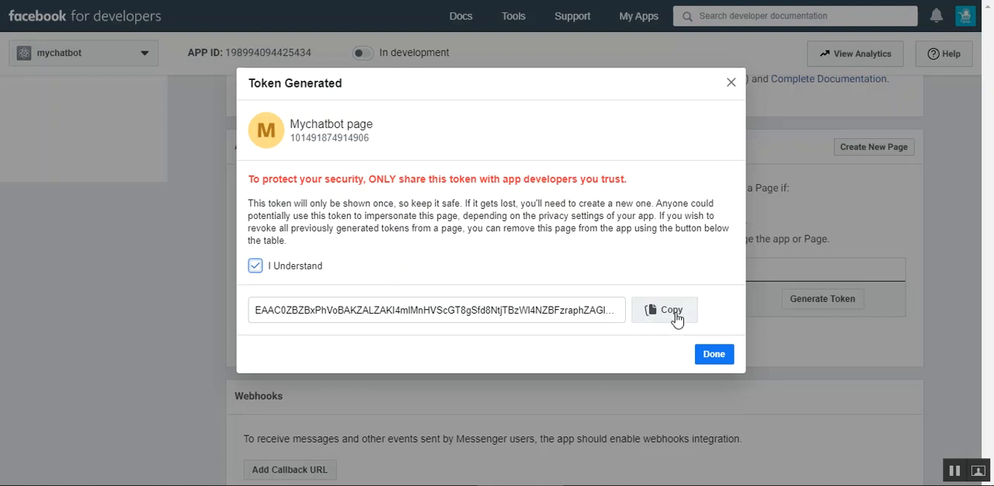
pyautogui.click(718, 356)
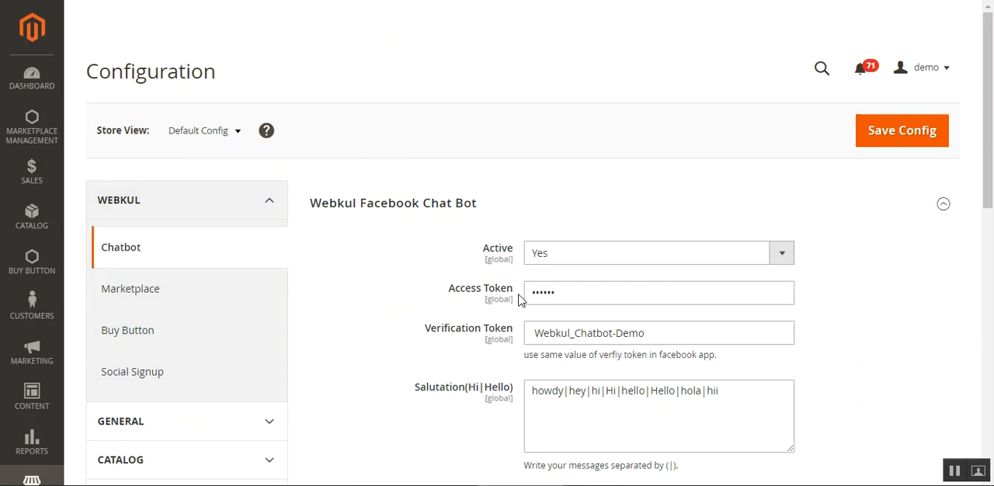
pyautogui.moveTo(571, 292); pyautogui.dragTo(513, 299)
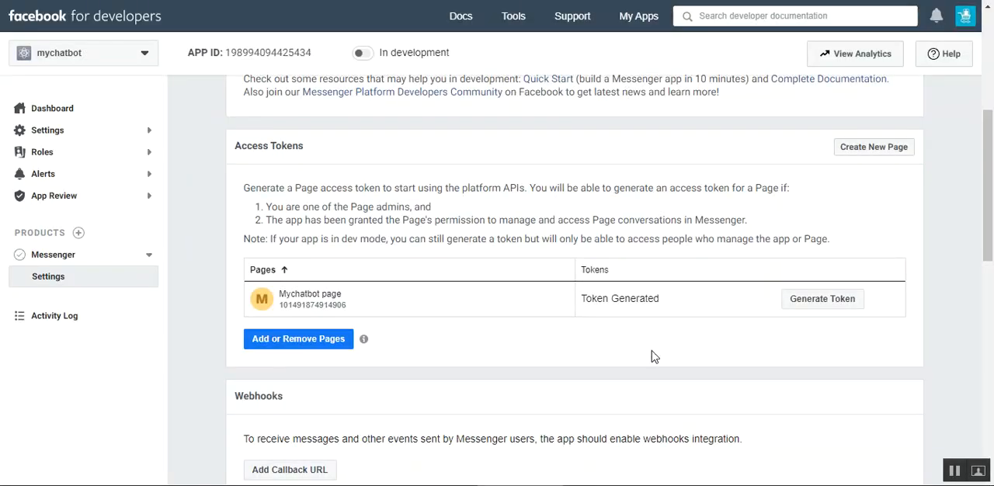
# - Open the callback URL dialog for the Messenger webhooks and copy the path /chatbot/chatbot/index from the Webkul documentation
pyautogui.scroll(-3, 988, 172)
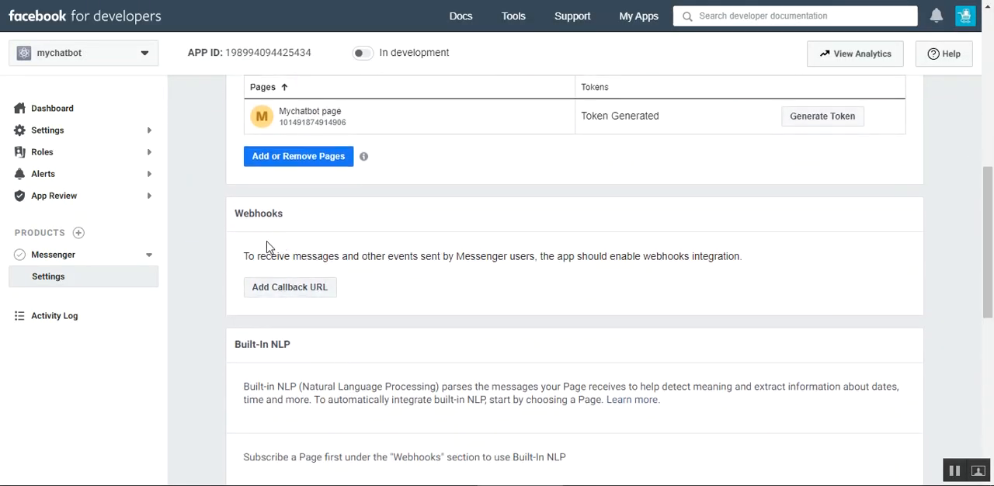
pyautogui.click(290, 291)
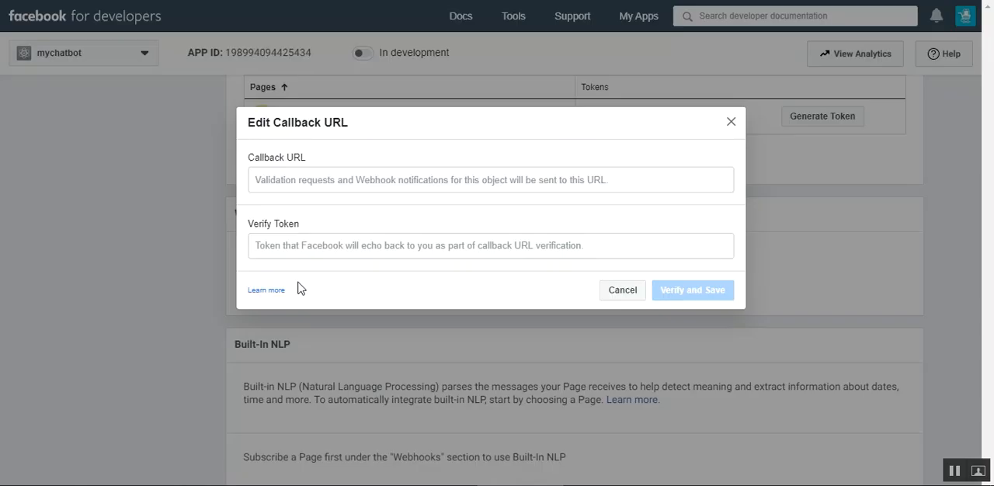
pyautogui.click(323, 180)
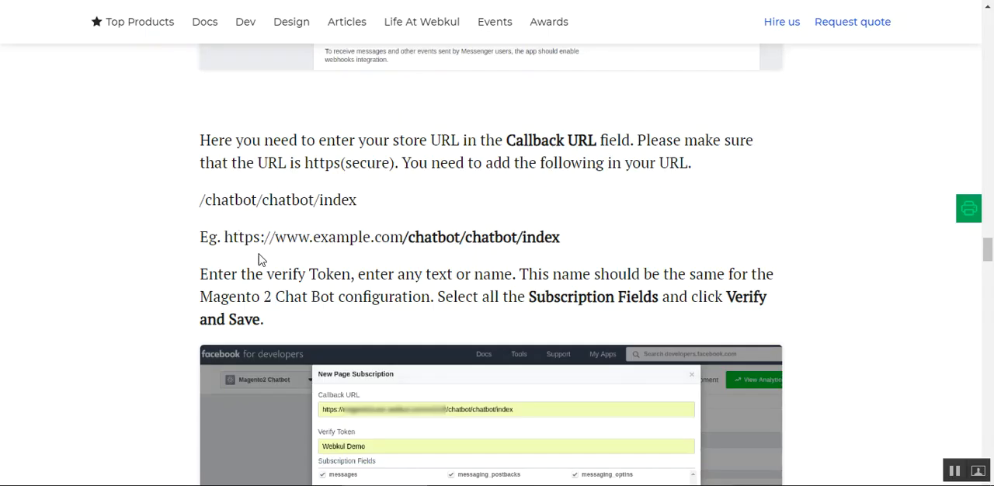
pyautogui.moveTo(225, 238); pyautogui.dragTo(401, 238)
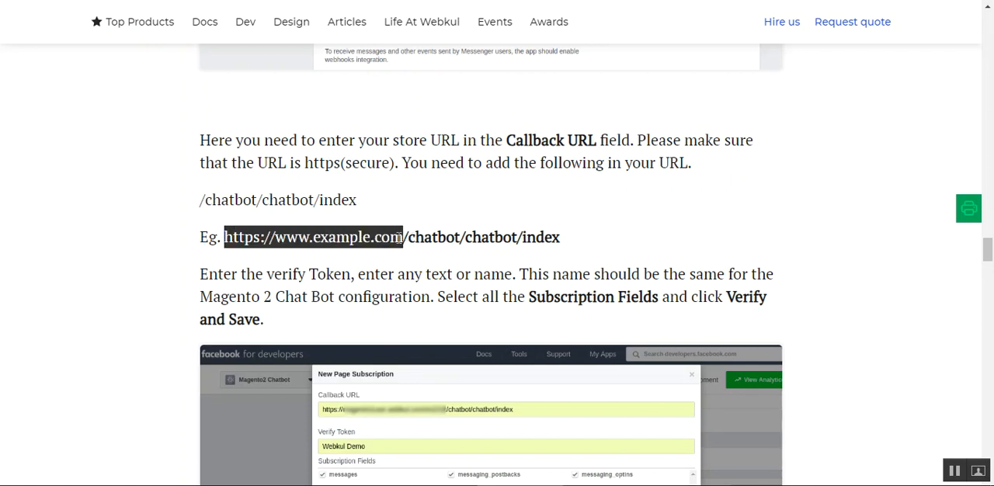
pyautogui.moveTo(201, 201); pyautogui.dragTo(364, 204)
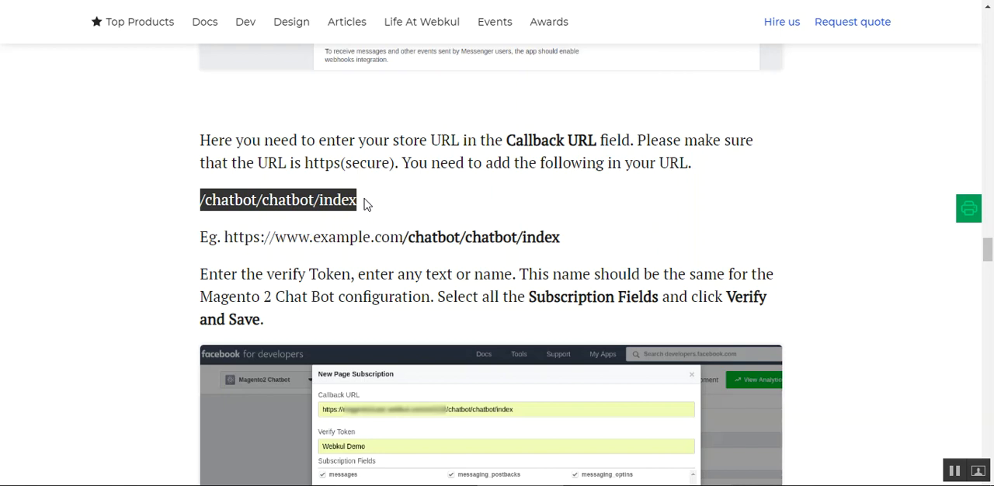
pyautogui.rightClick(322, 204)
pyautogui.click(338, 209)
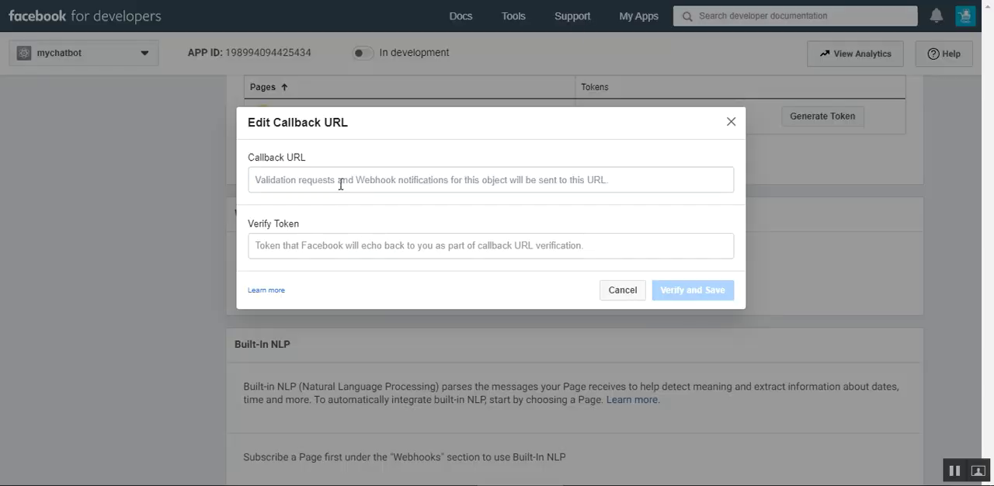
pyautogui.click(346, 183)
pyautogui.write('https://example.com/')
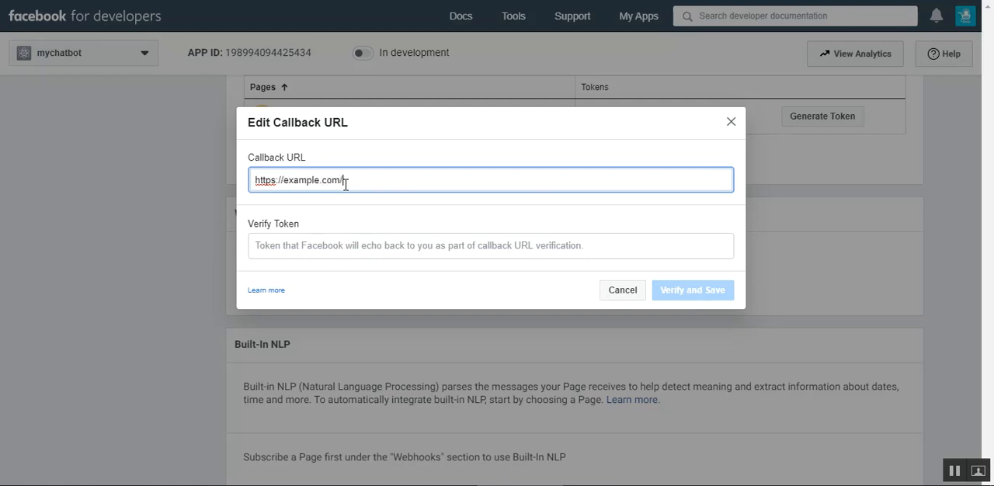
pyautogui.hotkey('ctrl', 'v')
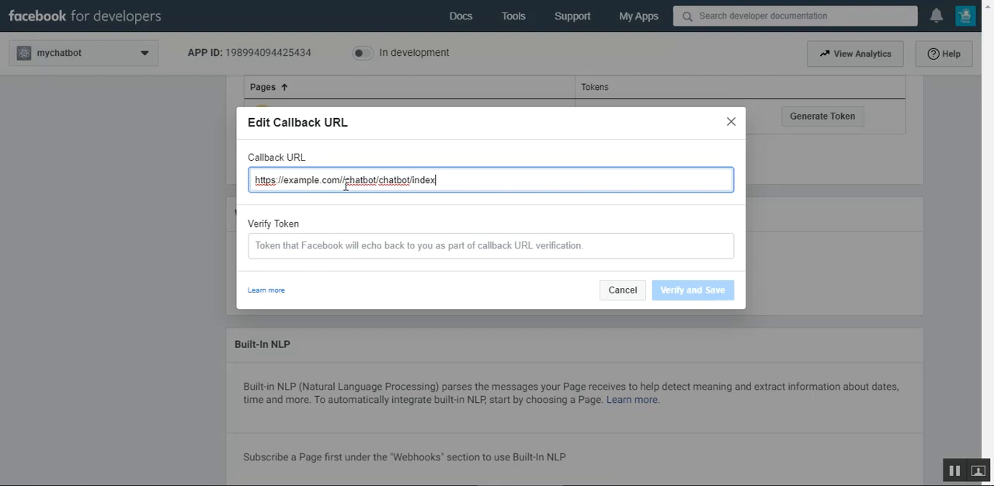
pyautogui.press('BackSpace')
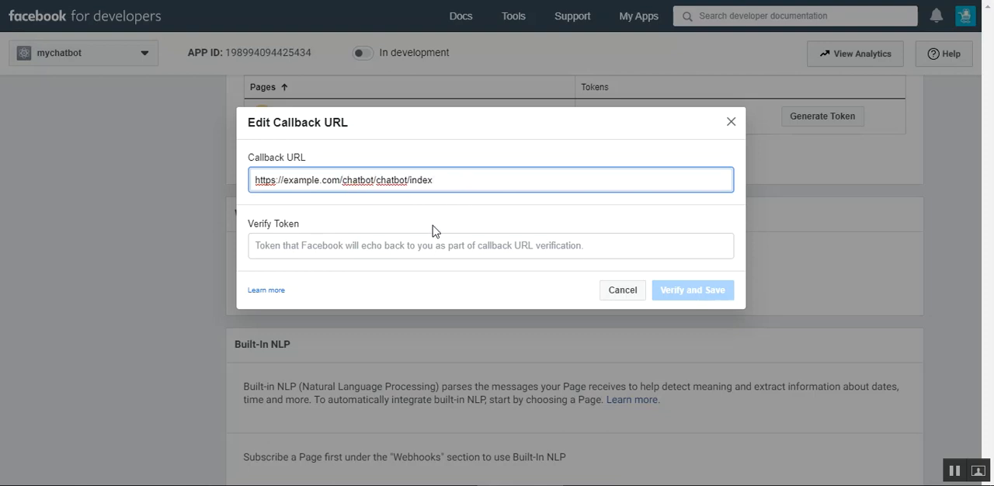
pyautogui.click(396, 247)
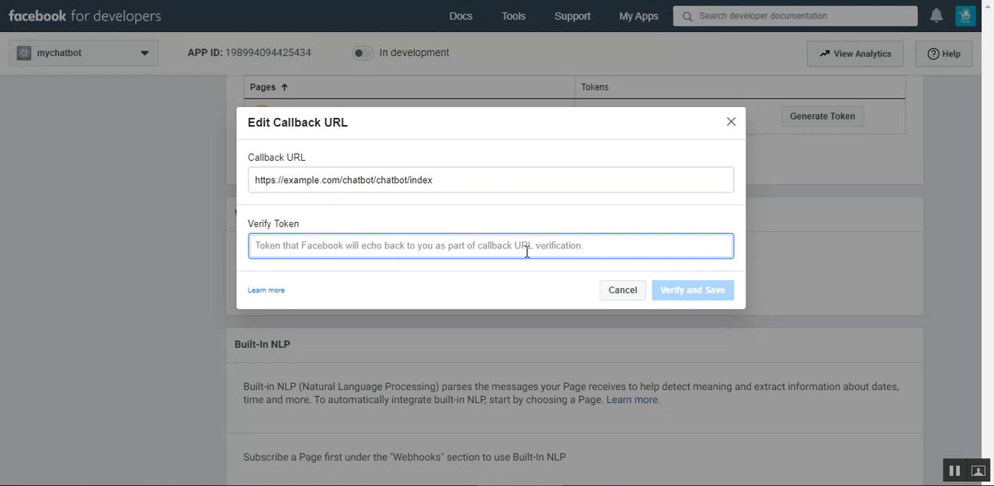
pyautogui.click(349, 266)
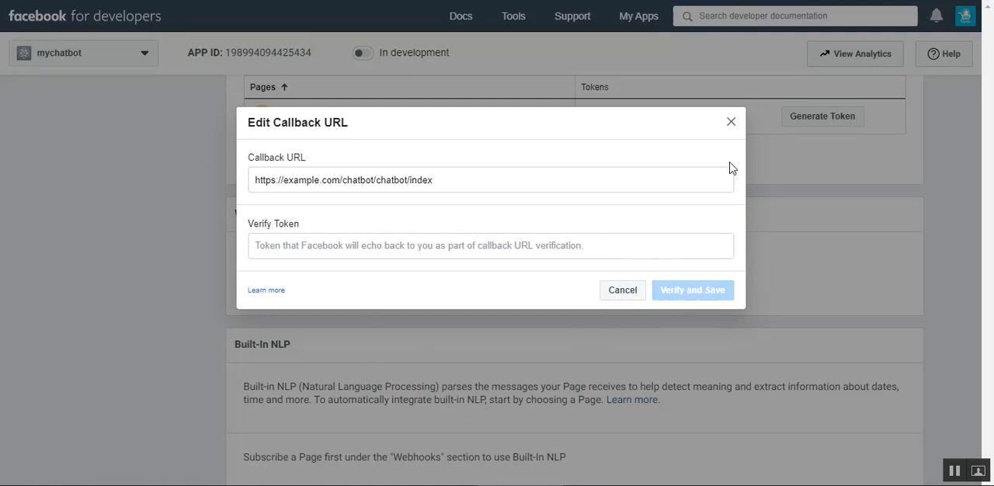
pyautogui.click(730, 124)
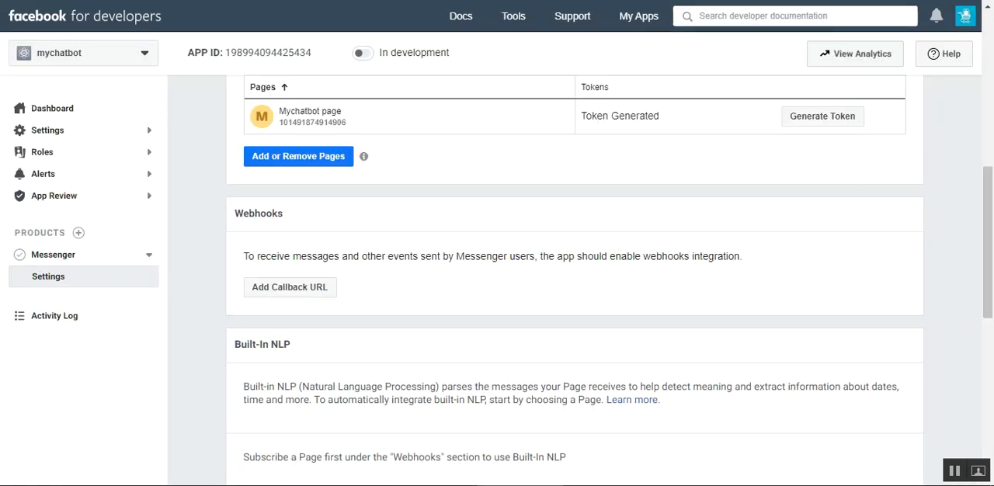
# - Return to the Webkul documentation and view the "Facebook Chatbot For Magento 2" title at the beginning of the article
pyautogui.click(283, 2)
pyautogui.click(559, 256)
pyautogui.moveTo(992, 243); pyautogui.dragTo(988, 10)
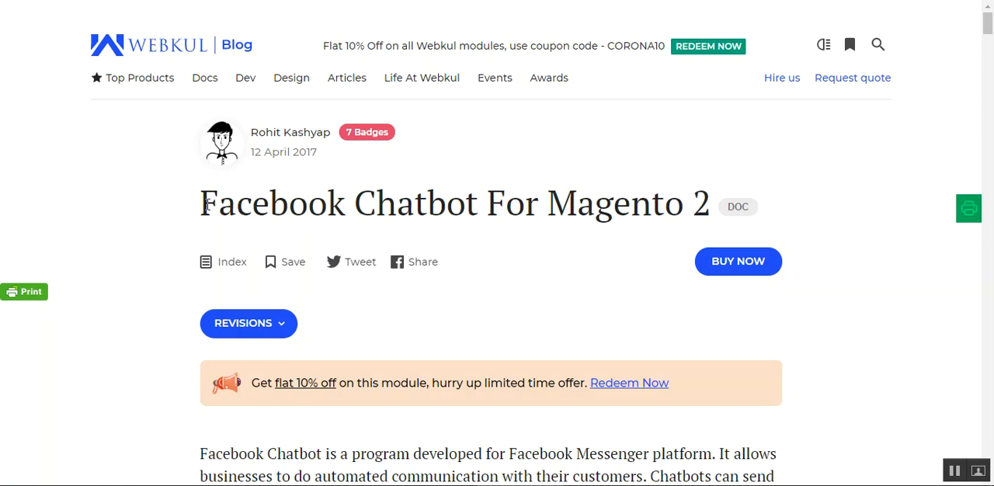
pyautogui.doubleClick(269, 203)
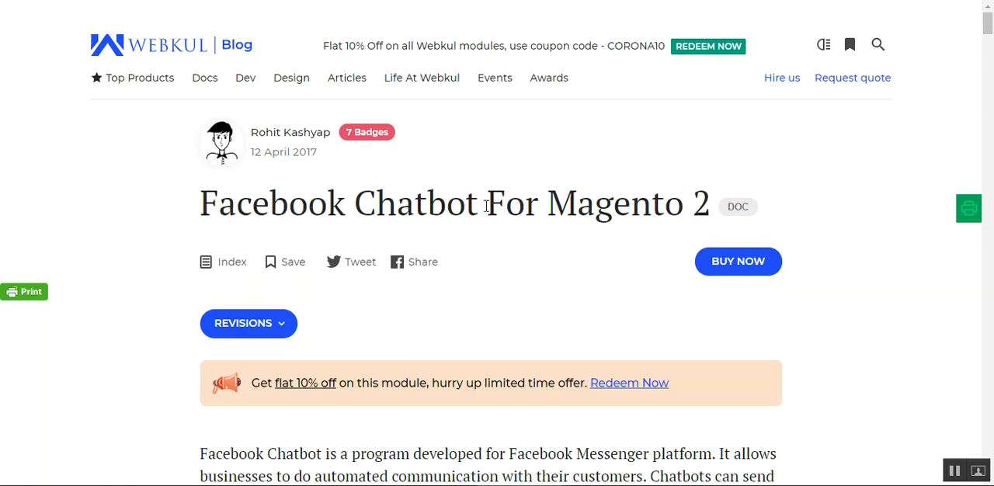